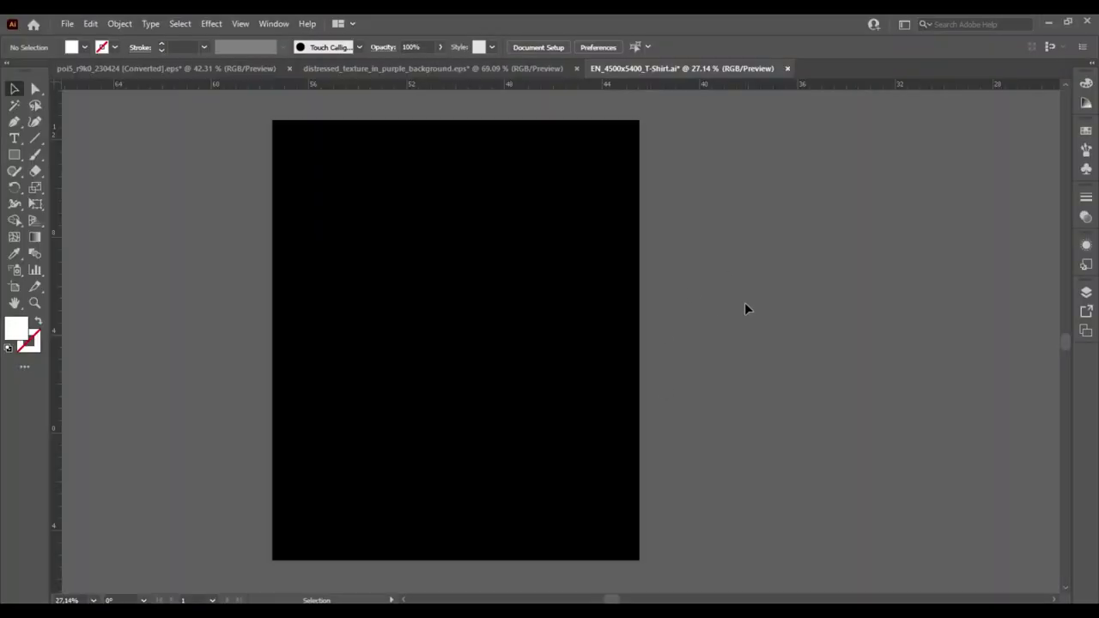
text(here to stir the pot)
- Make the phrase HERE TO STIR THE POT white and enlarge it on the artboard
drag(649, 352, 811, 351)
double_click(826, 352)
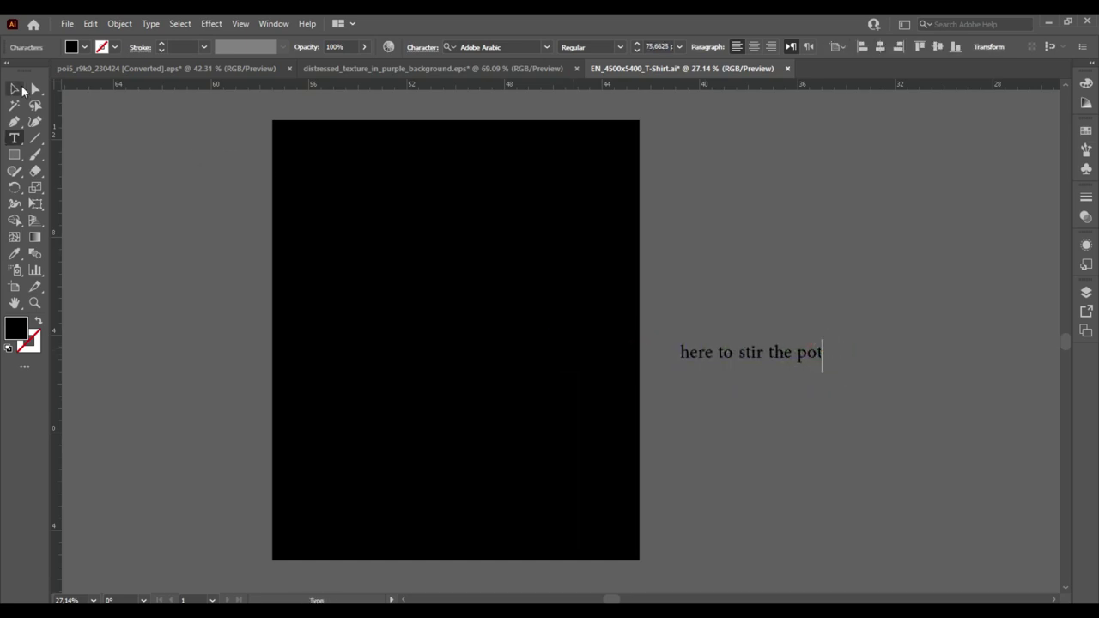
click(17, 89)
click(1086, 129)
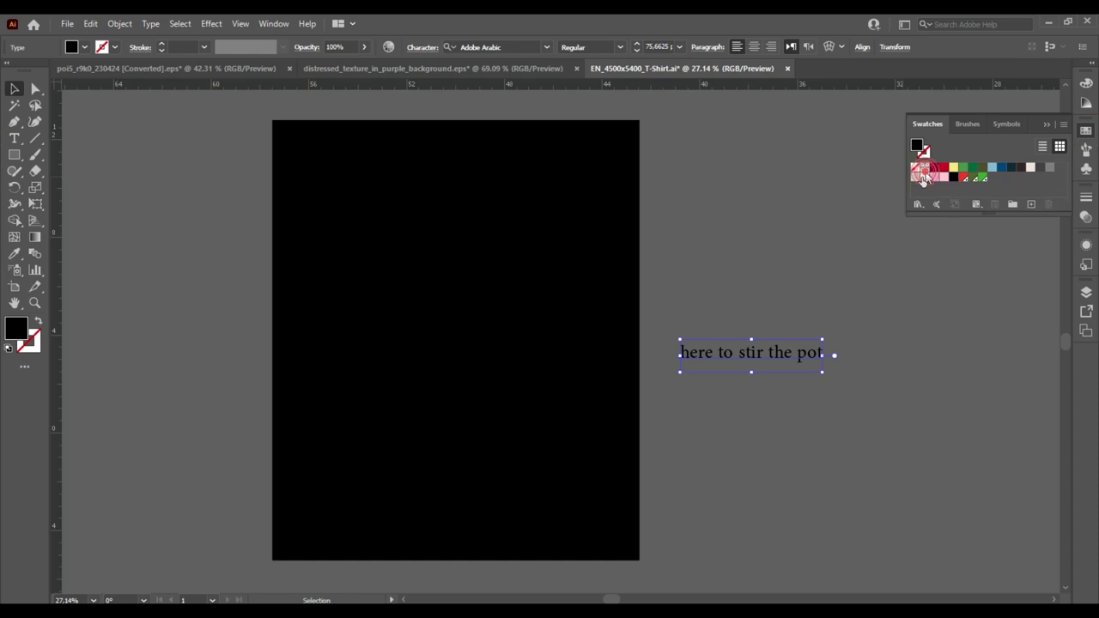
click(924, 178)
drag(824, 377, 976, 404)
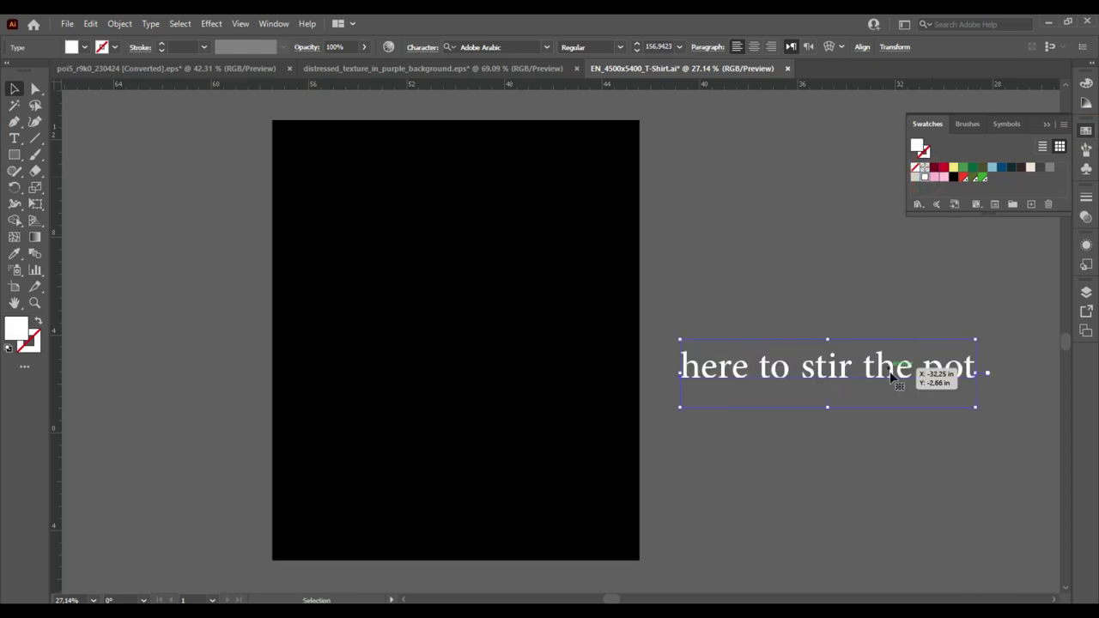
drag(902, 364, 526, 200)
click(1045, 124)
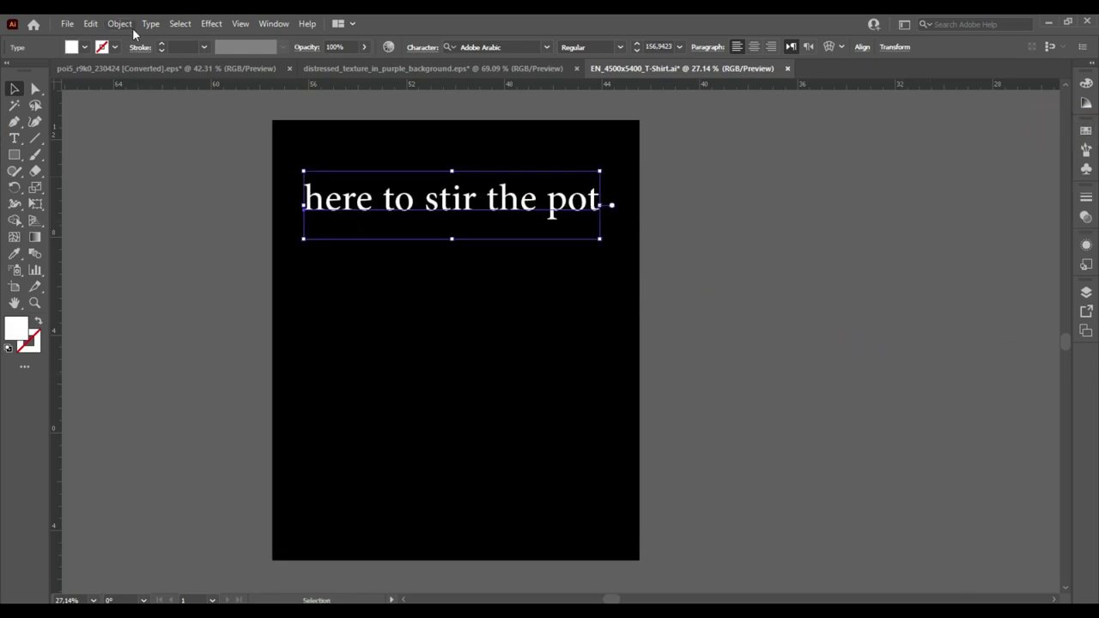
- Make the headline uppercase in Impact and move it right of the artboard
click(128, 26)
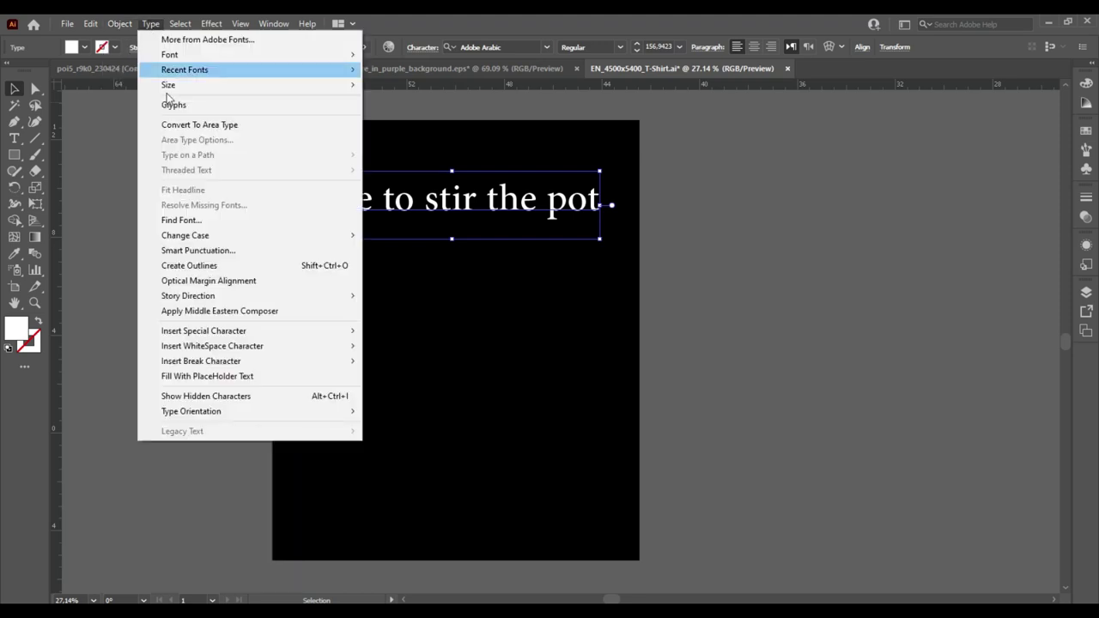
click(393, 241)
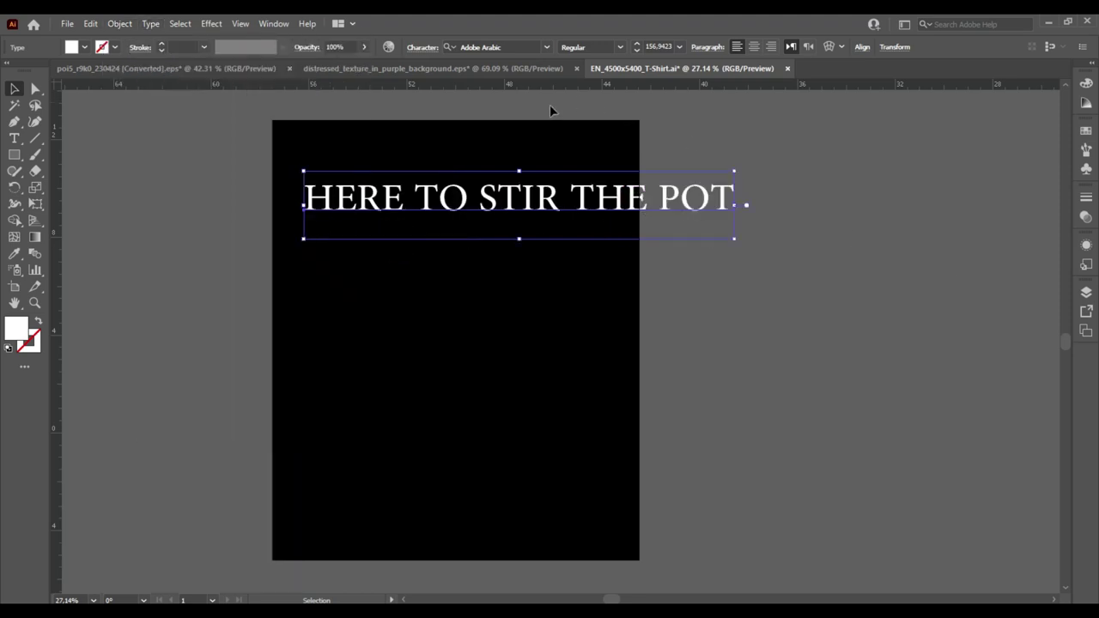
drag(549, 202, 318, 146)
click(547, 47)
click(606, 110)
mouse_move(510, 177)
mouse_down()
mouse_move(486, 152)
mouse_move(705, 231)
mouse_move(755, 206)
mouse_move(829, 273)
mouse_up()
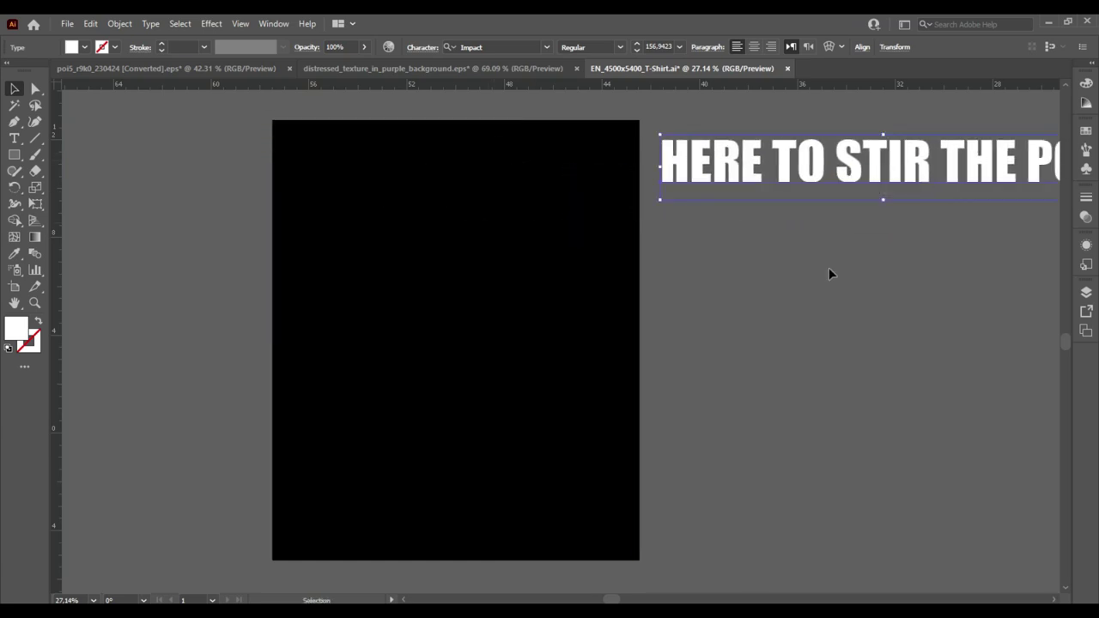
click(828, 273)
- Bring the cooking pot from its document onto the black artboard
click(246, 69)
mouse_move(550, 308)
mouse_down()
mouse_move(427, 80)
mouse_move(525, 380)
mouse_up()
click(770, 322)
click(549, 360)
- Recolour the pot to a light uniform grey with Recolor Artwork
click(516, 46)
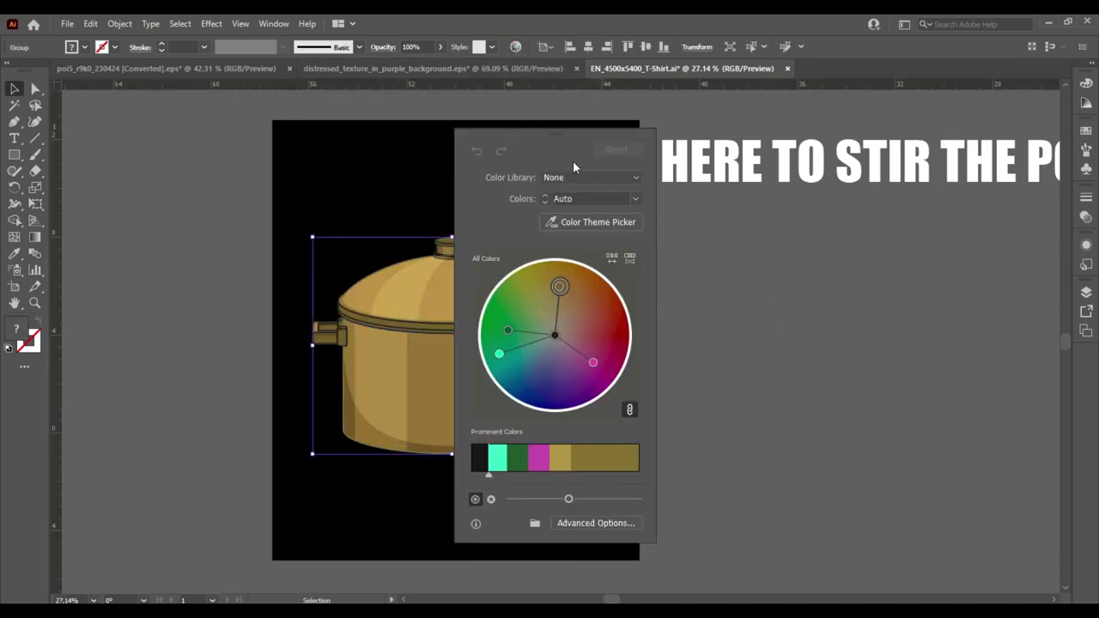
drag(554, 131, 813, 173)
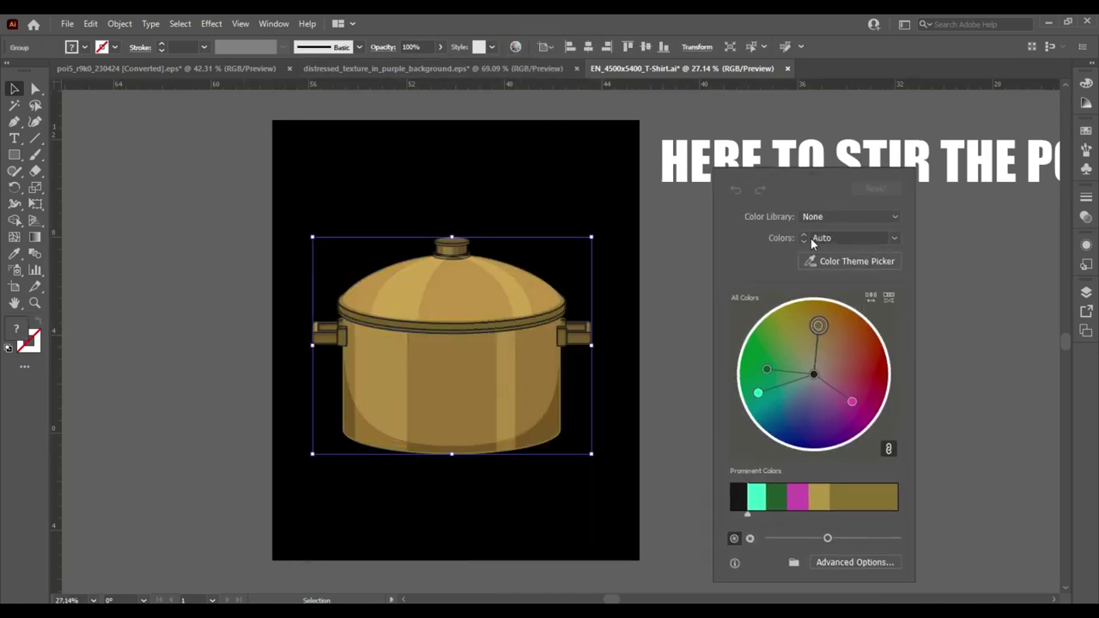
mouse_move(818, 327)
mouse_down()
mouse_move(771, 353)
mouse_move(853, 400)
mouse_up()
drag(867, 352, 833, 333)
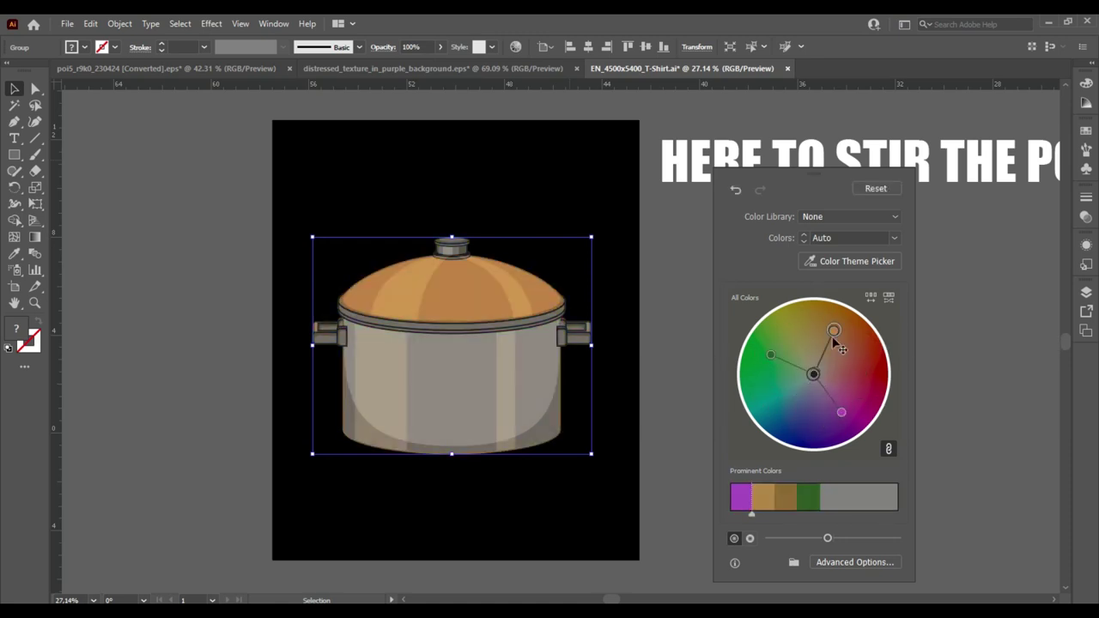
mouse_move(818, 383)
mouse_down()
mouse_move(853, 403)
mouse_move(813, 376)
mouse_up()
drag(756, 515, 792, 517)
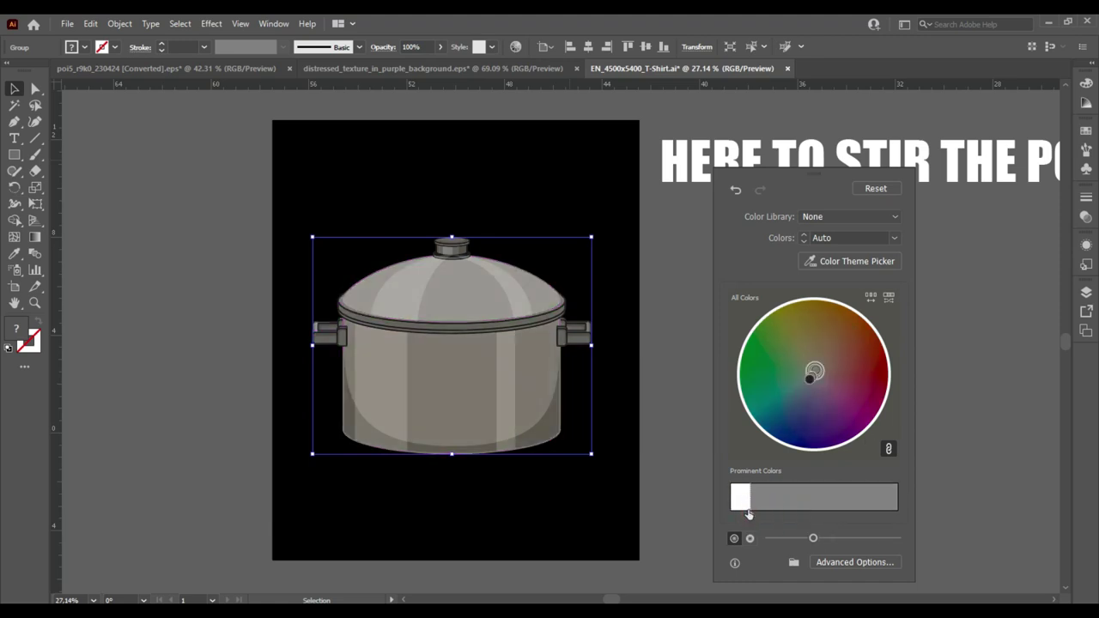
drag(812, 539, 836, 539)
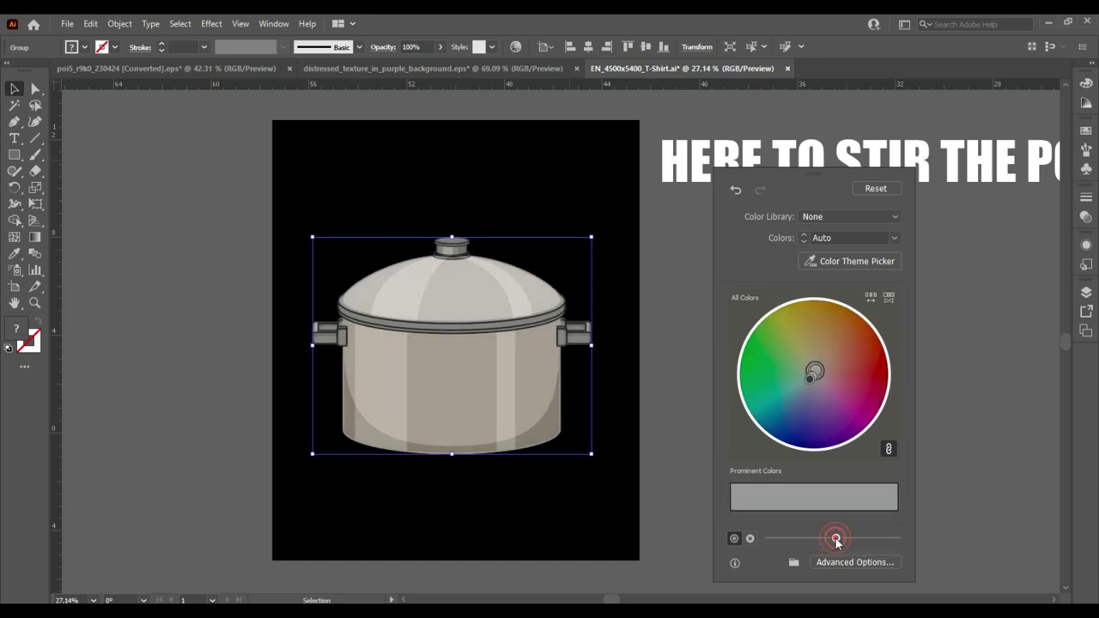
click(799, 145)
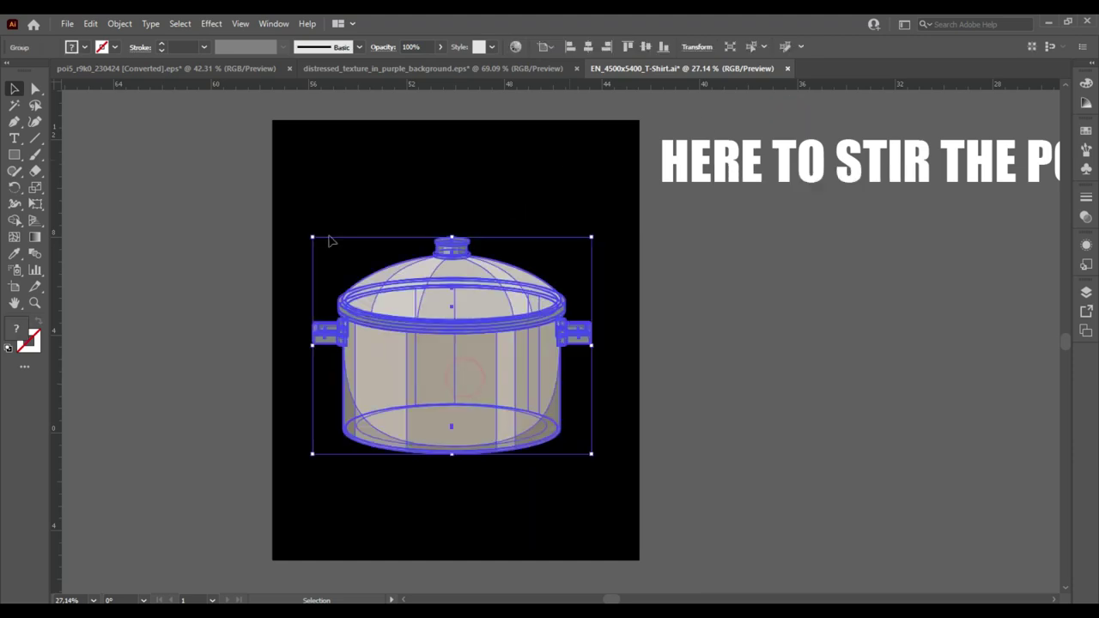
- Rasterize the pot into an embedded image and reposition it on the artboard
click(119, 23)
click(146, 230)
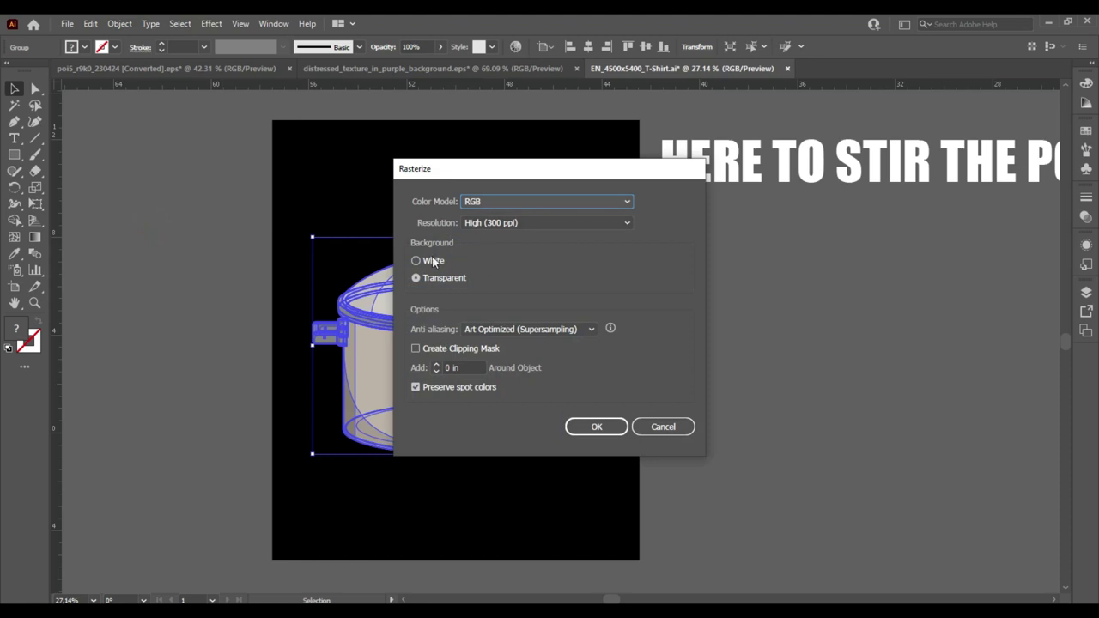
click(604, 426)
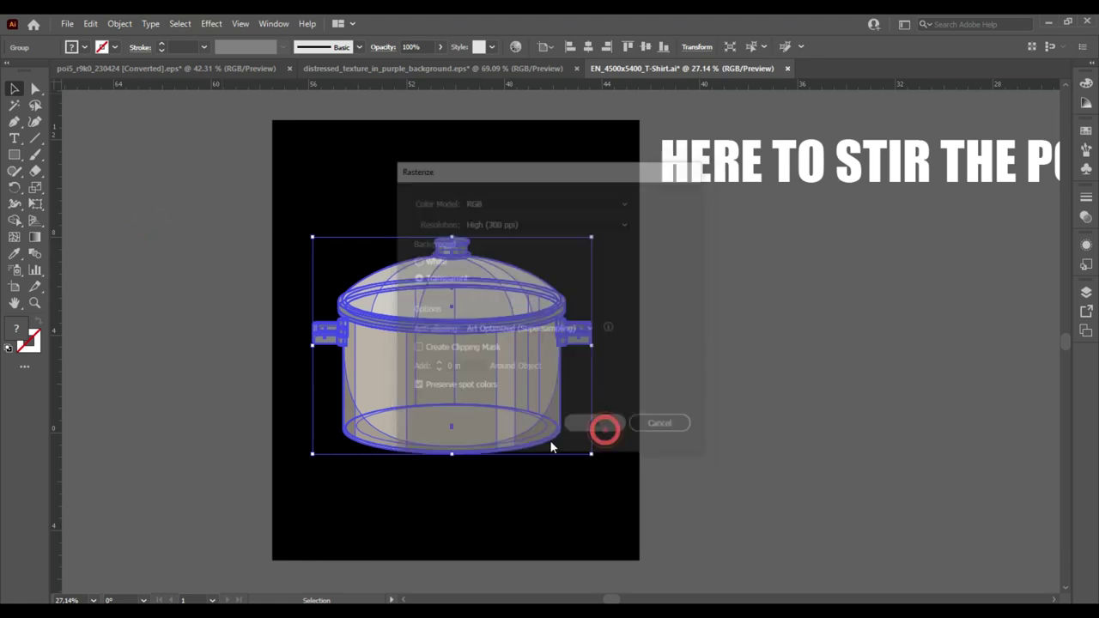
mouse_move(437, 358)
mouse_down()
mouse_move(152, 338)
mouse_move(447, 369)
mouse_up()
- Duplicate the headline, trim it to HERE, bring it to front, and enlarge it above the pot
click(726, 173)
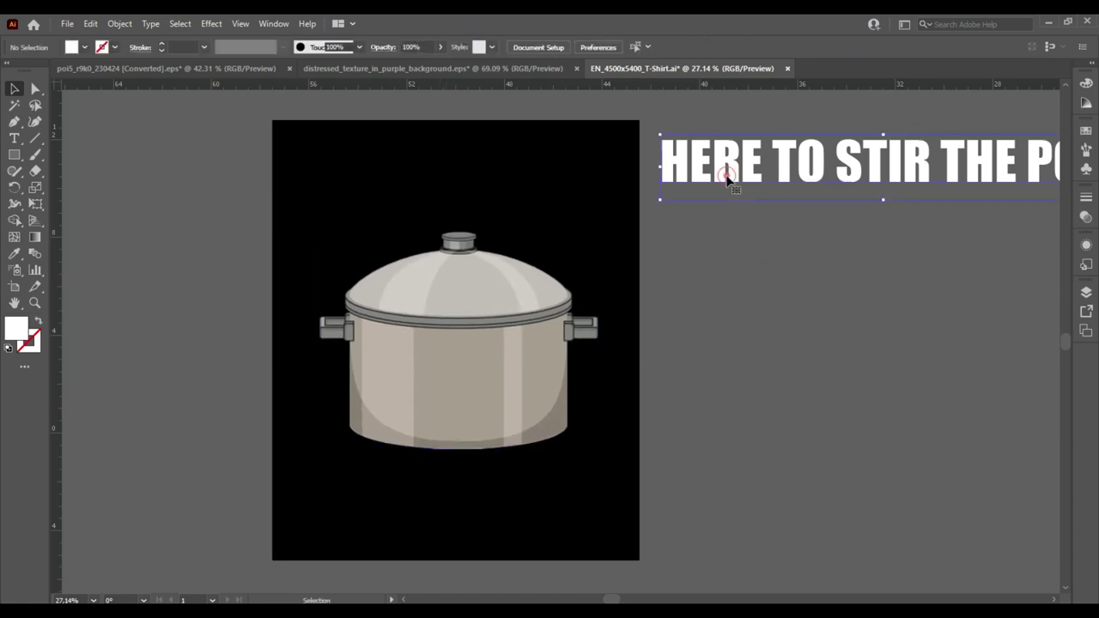
drag(729, 174, 734, 254)
double_click(759, 243)
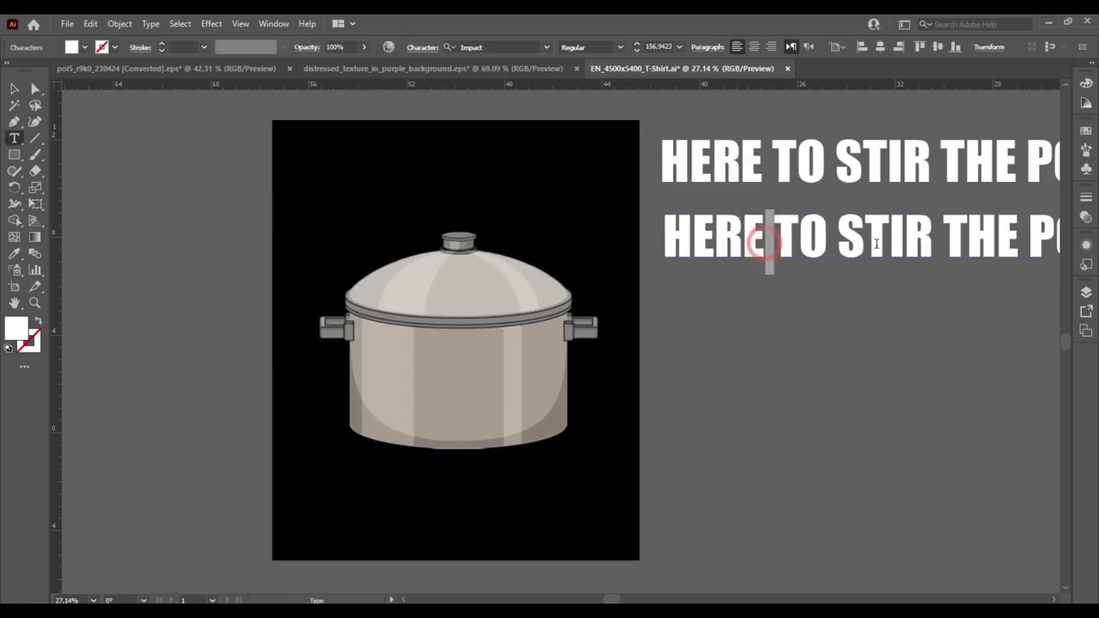
drag(876, 244, 1091, 253)
key(Delete)
click(13, 90)
mouse_move(662, 240)
mouse_down()
mouse_move(682, 290)
mouse_move(399, 400)
mouse_move(672, 312)
mouse_up()
right_click(736, 362)
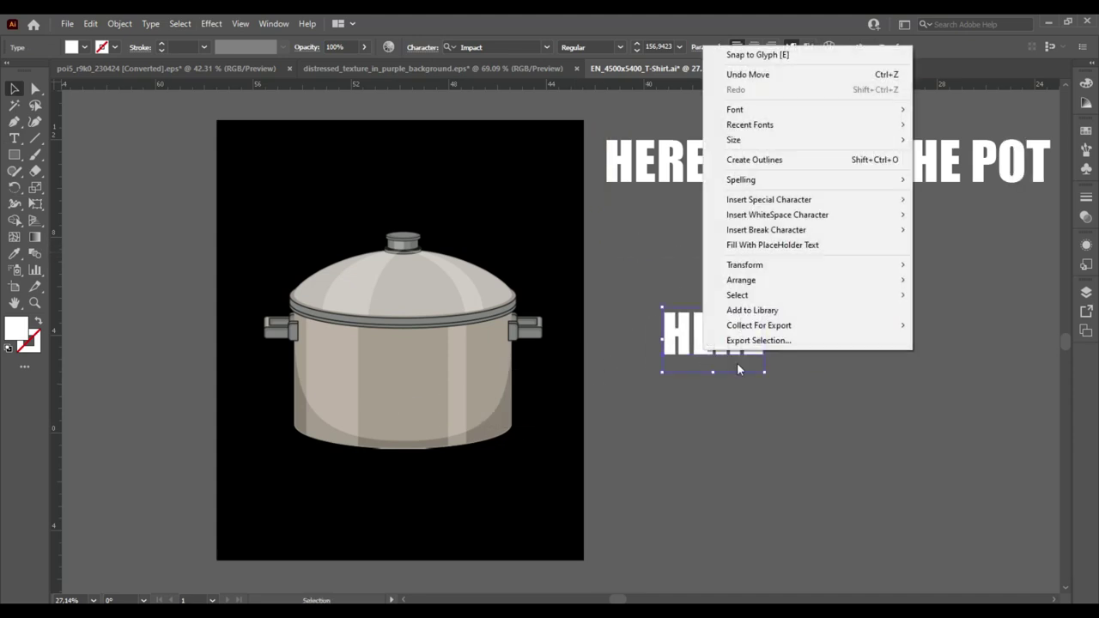
click(965, 277)
mouse_move(741, 350)
mouse_down()
mouse_move(427, 387)
mouse_move(496, 474)
mouse_up()
mouse_move(472, 403)
mouse_down()
mouse_move(451, 406)
mouse_move(453, 206)
mouse_up()
- Make a second headline copy trimmed to STIR and move it beside the pot
mouse_move(817, 172)
mouse_down()
mouse_move(814, 237)
mouse_move(619, 247)
mouse_up()
double_click(814, 241)
key(BackSpace)
drag(704, 248, 884, 247)
key(BackSpace)
mouse_move(741, 280)
click(16, 90)
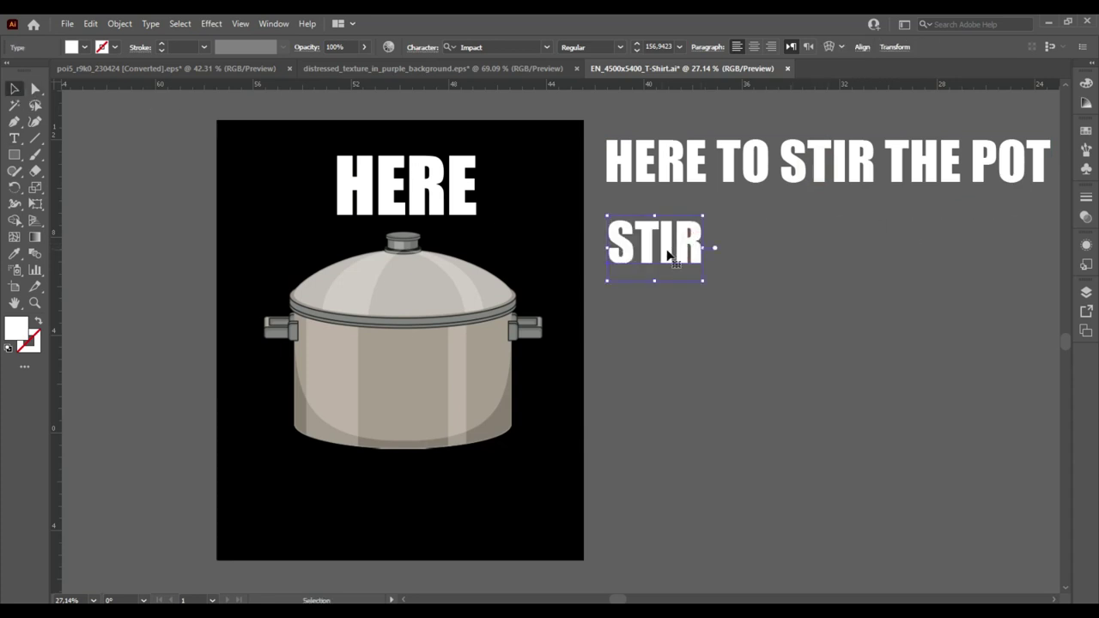
drag(667, 248, 639, 390)
right_click(648, 393)
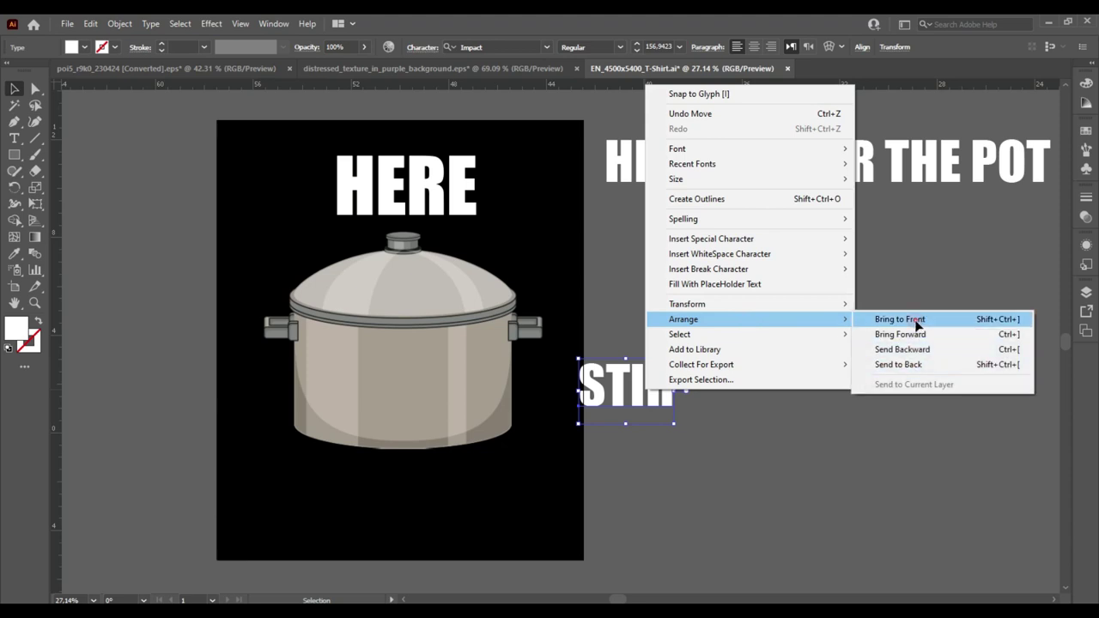
- Bring STIR to front, double its size, and place it on the pot body
click(899, 319)
drag(674, 423, 765, 485)
drag(725, 409, 459, 387)
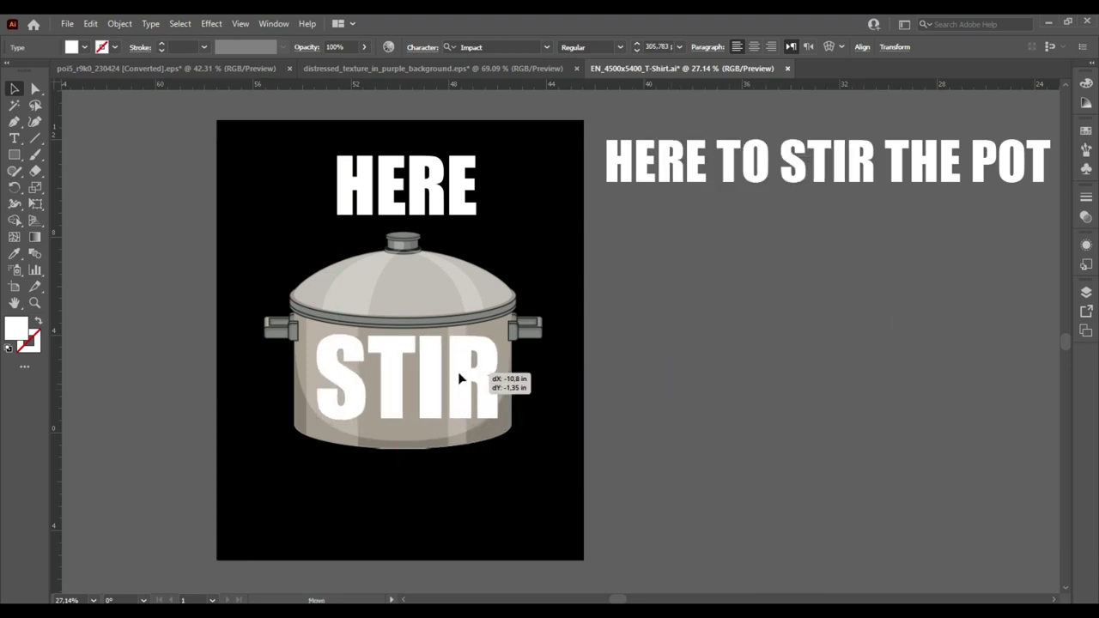
shift+click(497, 332)
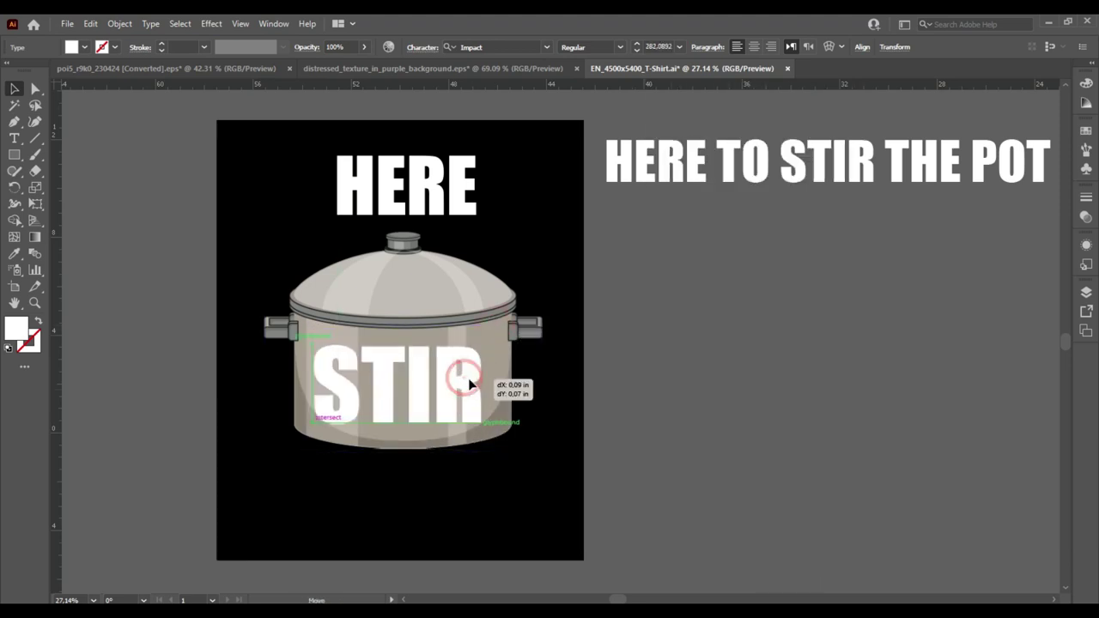
- Warp STIR with an Arc bend of about -7%
click(240, 23)
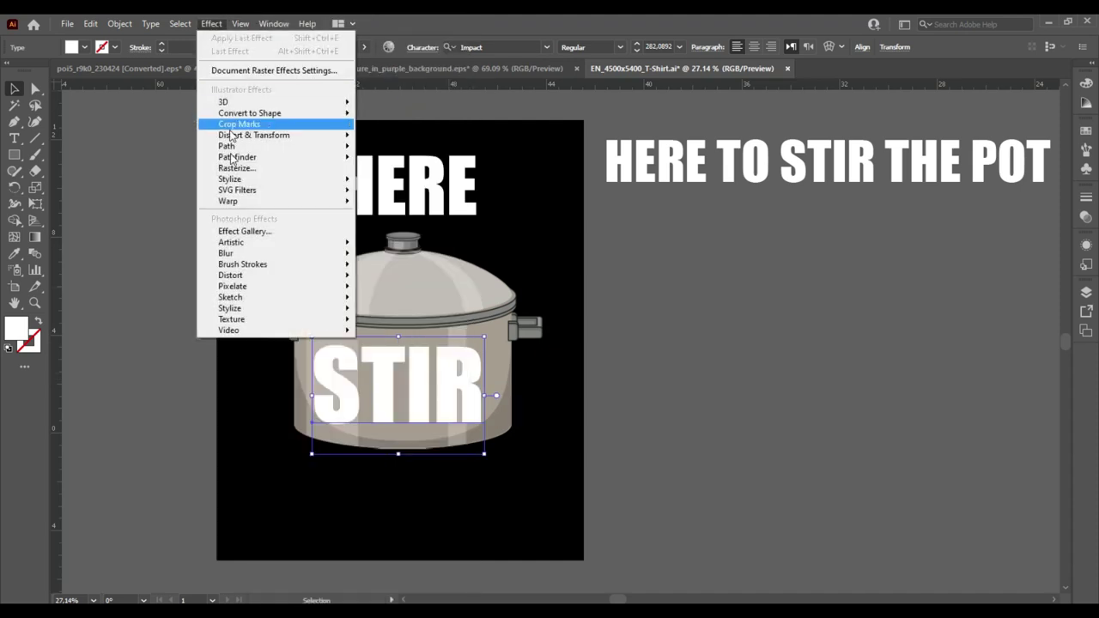
click(386, 246)
drag(700, 225, 696, 225)
click(709, 333)
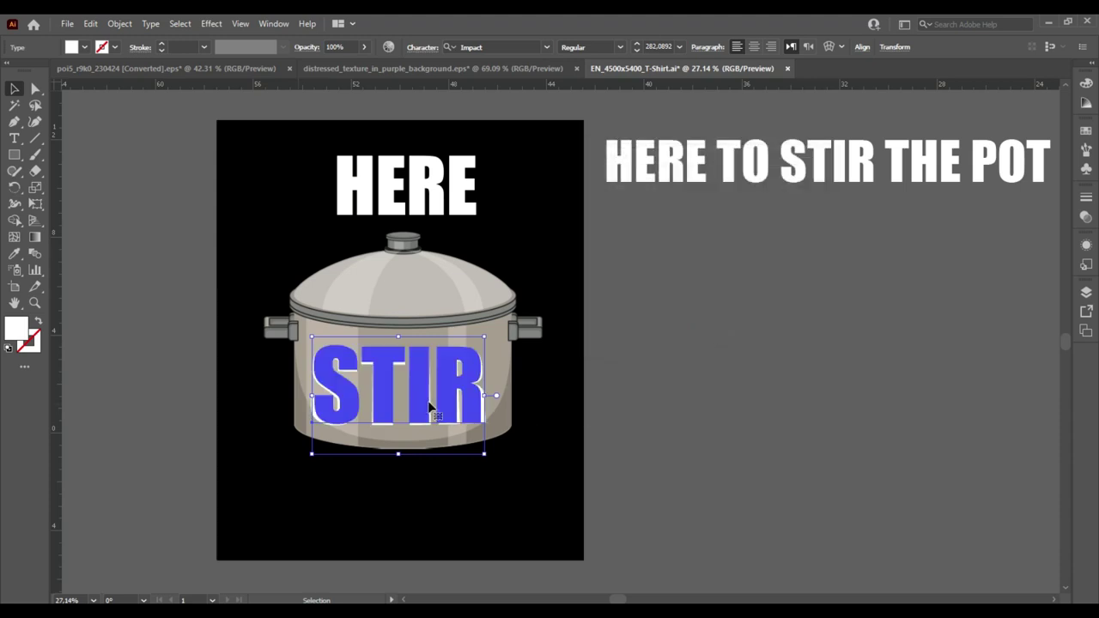
click(423, 392)
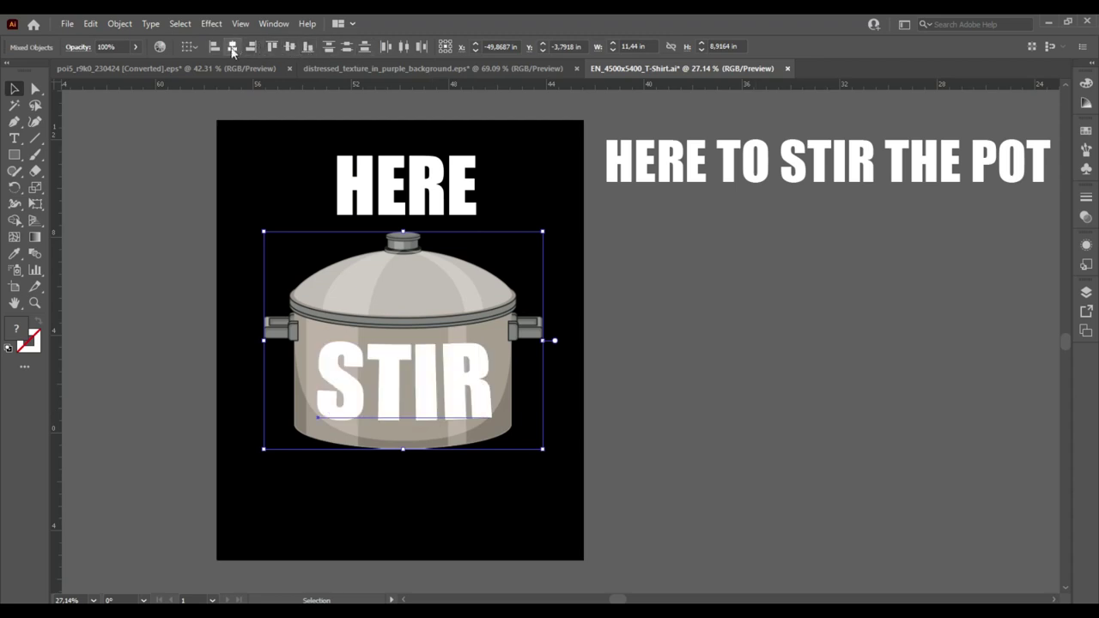
- Expand the warped STIR into shapes
click(646, 347)
click(464, 424)
click(646, 346)
click(481, 384)
click(121, 23)
click(140, 199)
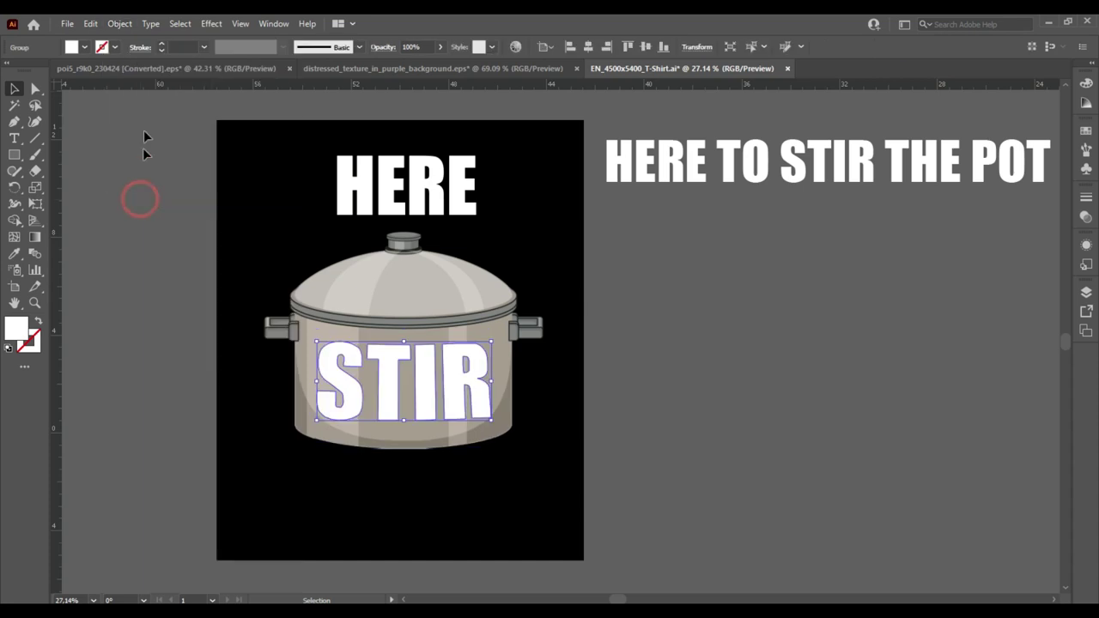
click(120, 23)
click(156, 213)
- Knock STIR out of the pot with an inverted opacity mask
click(567, 294)
key(ctrl+a)
click(1086, 217)
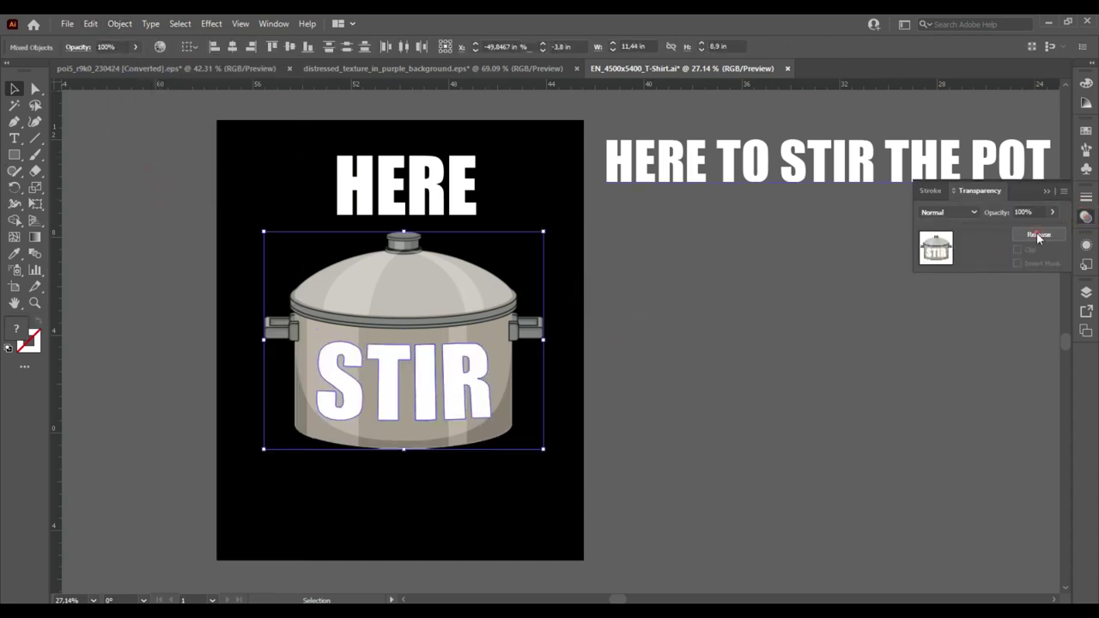
click(1037, 234)
click(1018, 263)
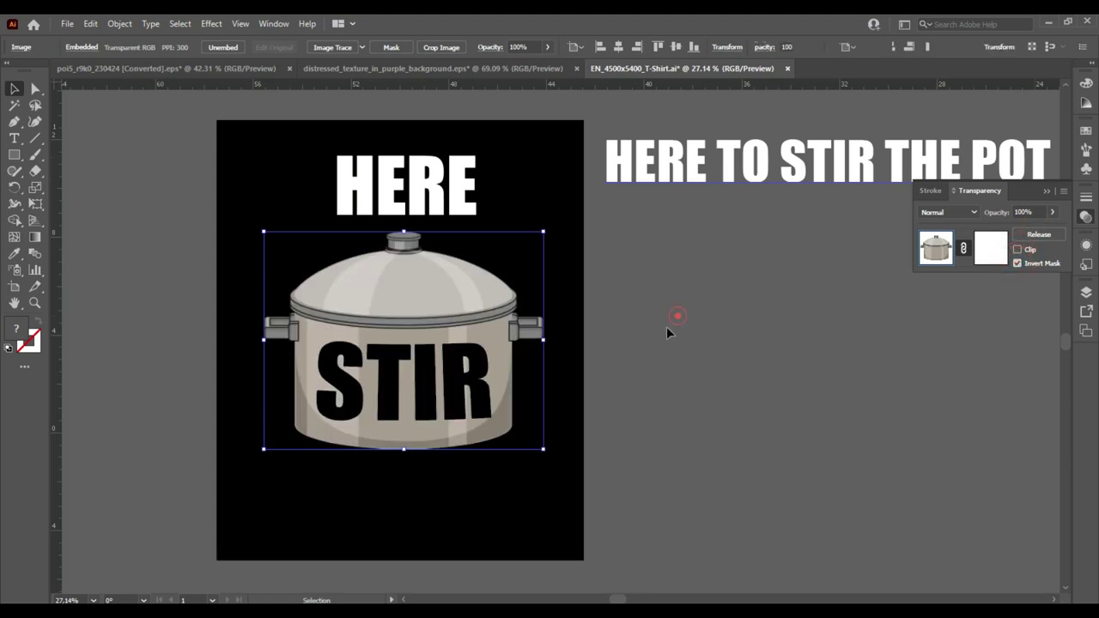
mouse_move(479, 357)
mouse_down()
mouse_move(823, 315)
mouse_move(475, 364)
mouse_up()
- Enlarge HERE and arc it upward with about 11% bend
click(468, 183)
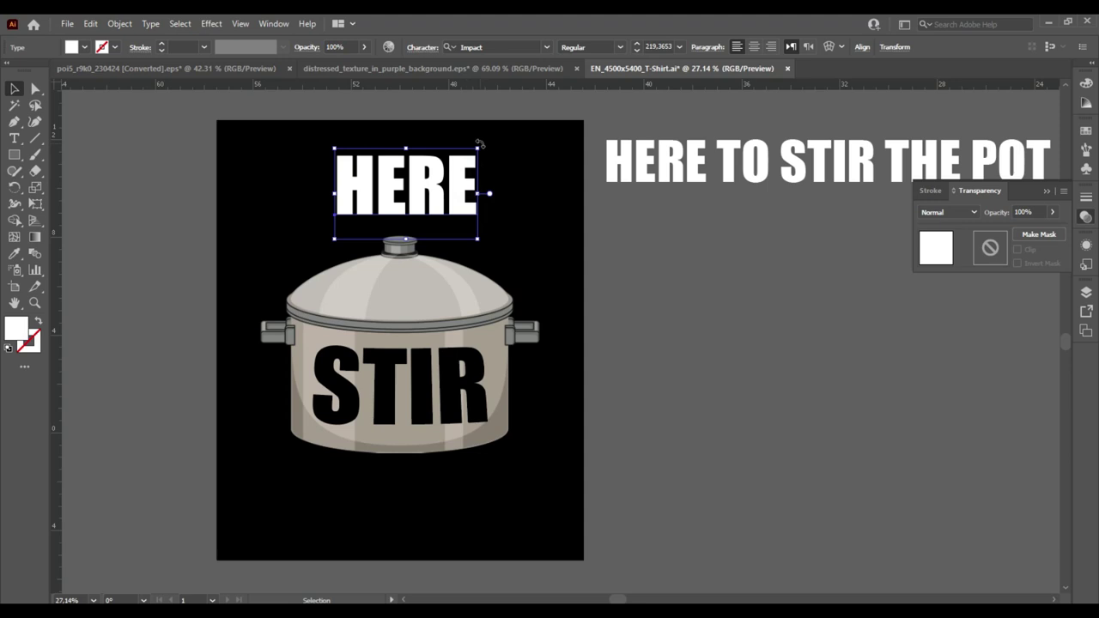
drag(481, 147, 503, 132)
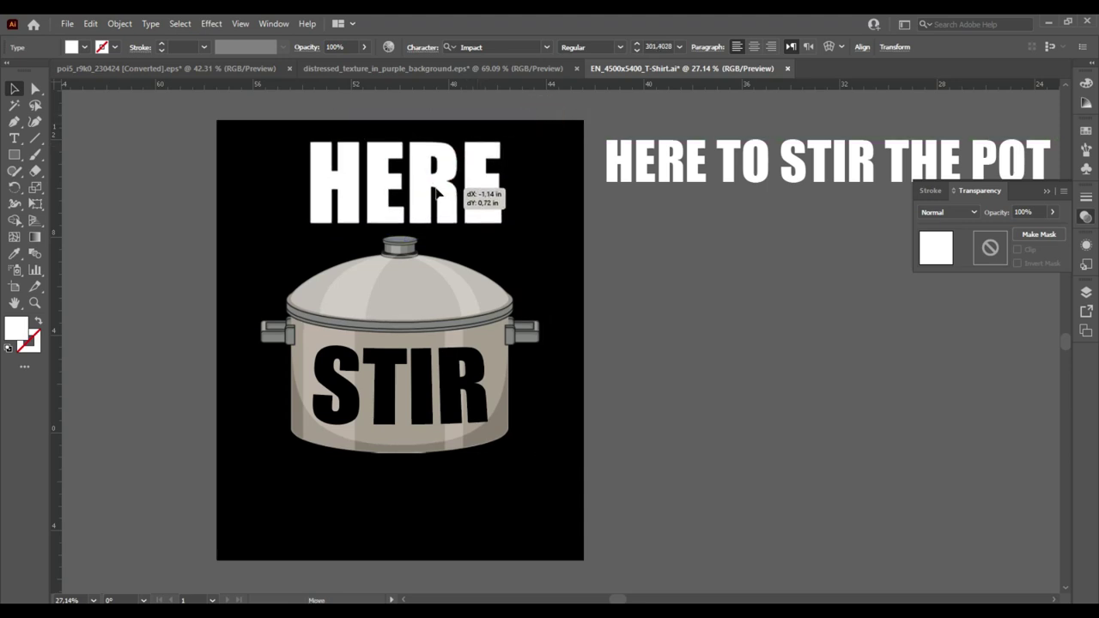
click(211, 23)
mouse_move(228, 201)
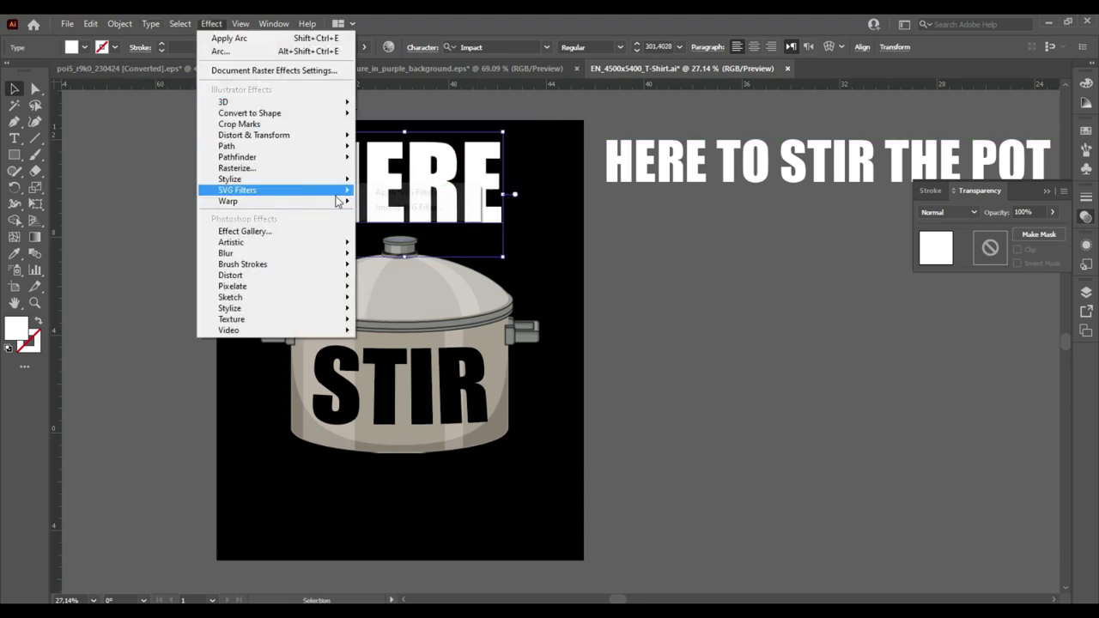
click(382, 204)
drag(702, 223, 704, 226)
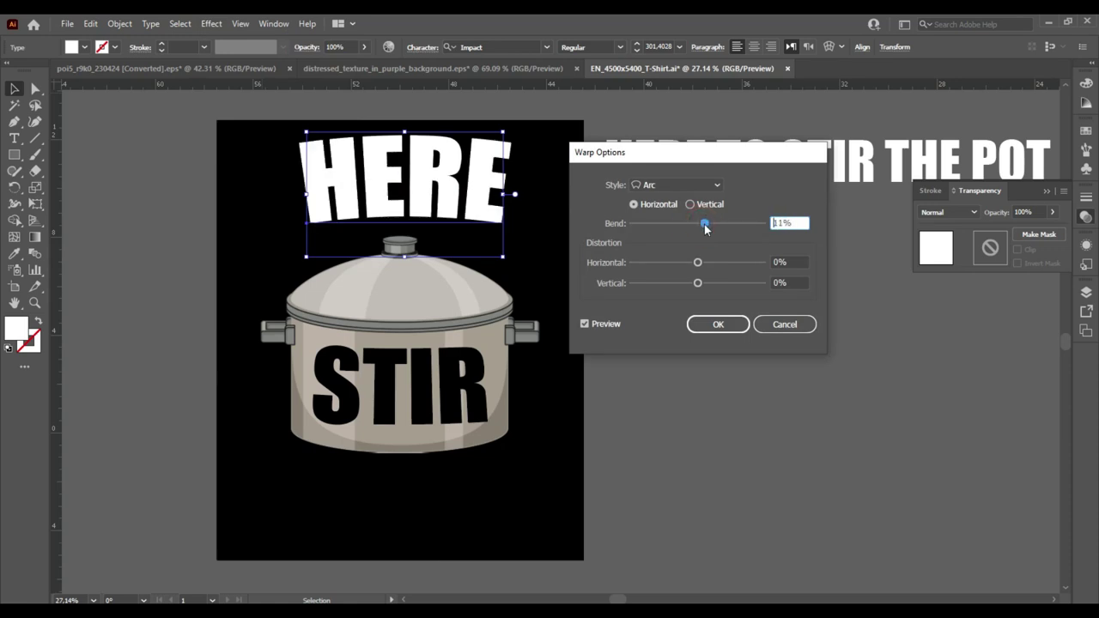
click(718, 324)
drag(601, 249, 226, 101)
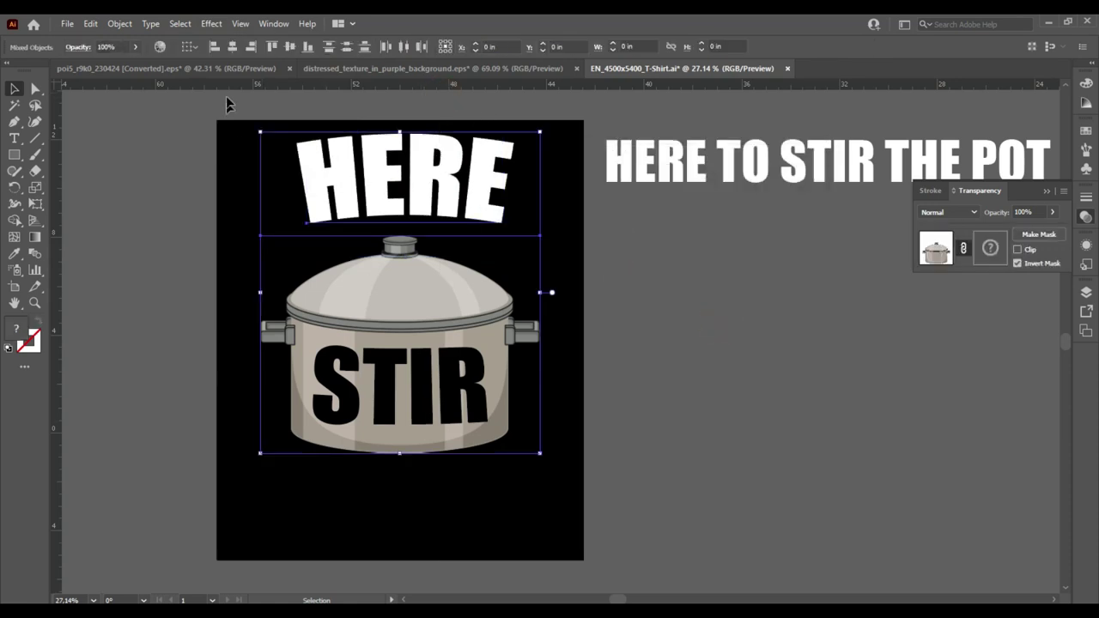
- Centre HERE over the pot and trim the headline down to THE POT
click(232, 47)
click(640, 270)
mouse_move(848, 169)
mouse_down()
mouse_move(823, 476)
mouse_move(564, 460)
mouse_up()
double_click(863, 465)
key(BackSpace)
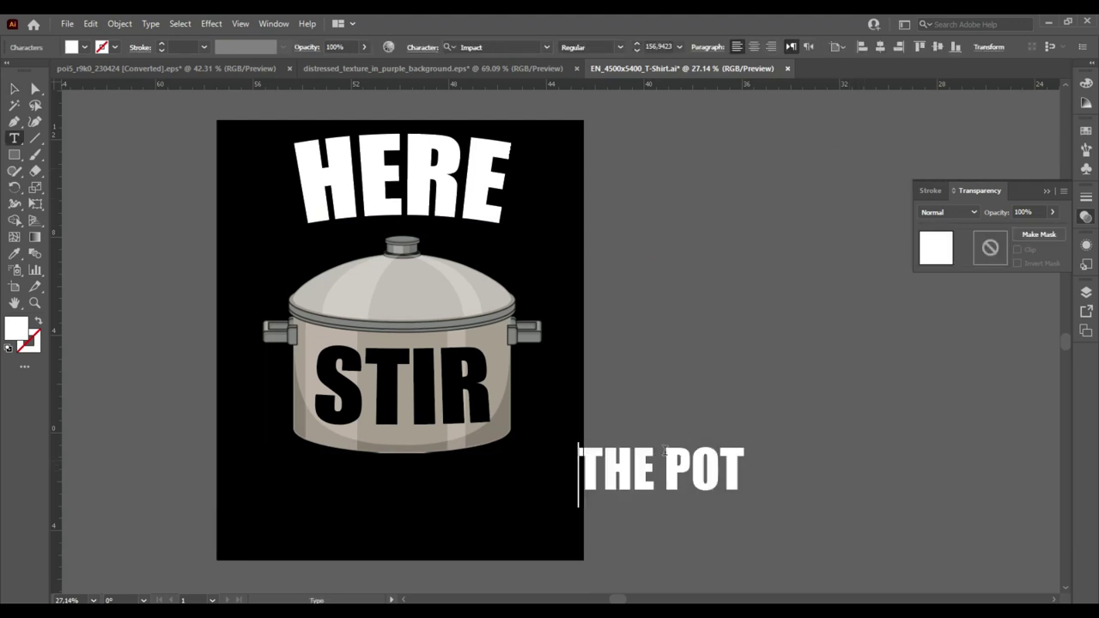
click(12, 89)
- Enlarge THE POT beneath the pot and fine-tune HERE's position
drag(635, 490, 382, 519)
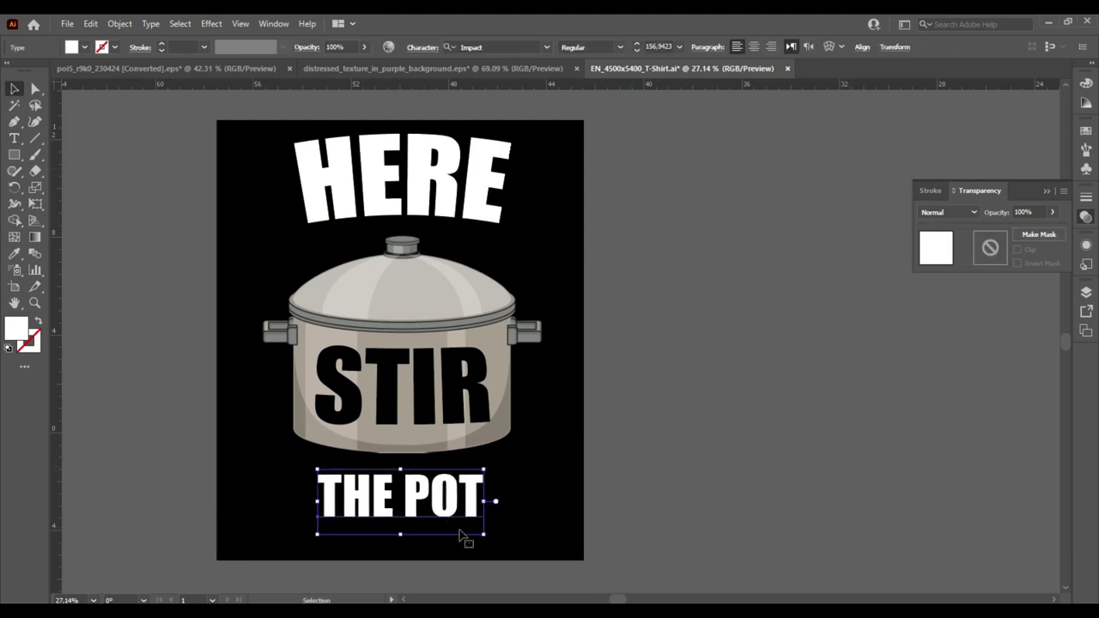
drag(485, 539, 509, 544)
click(431, 200)
drag(431, 197, 432, 199)
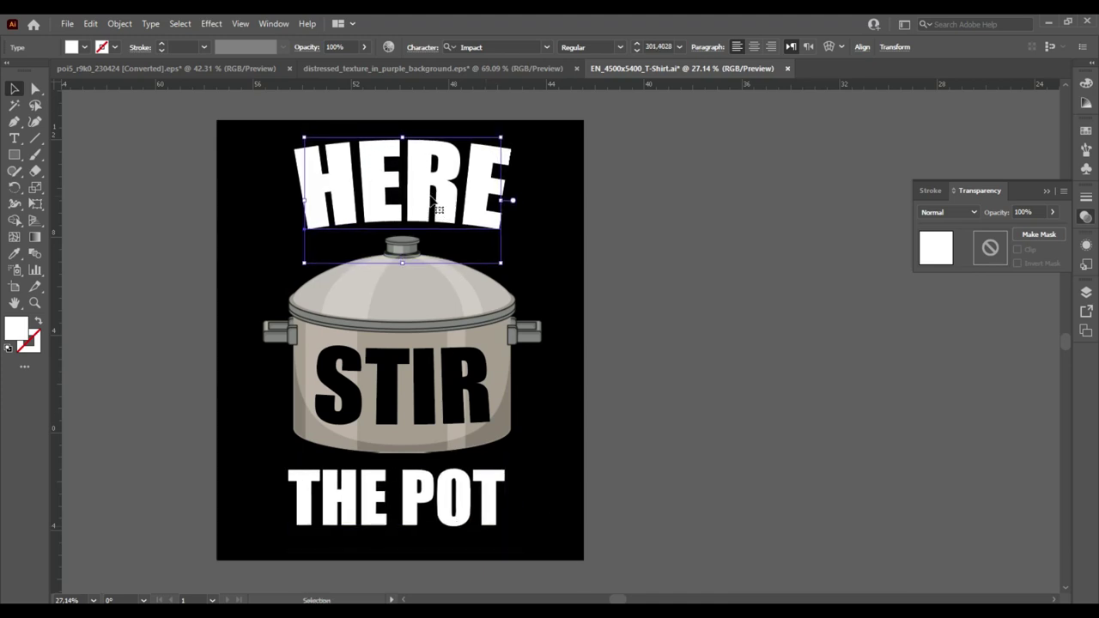
click(486, 474)
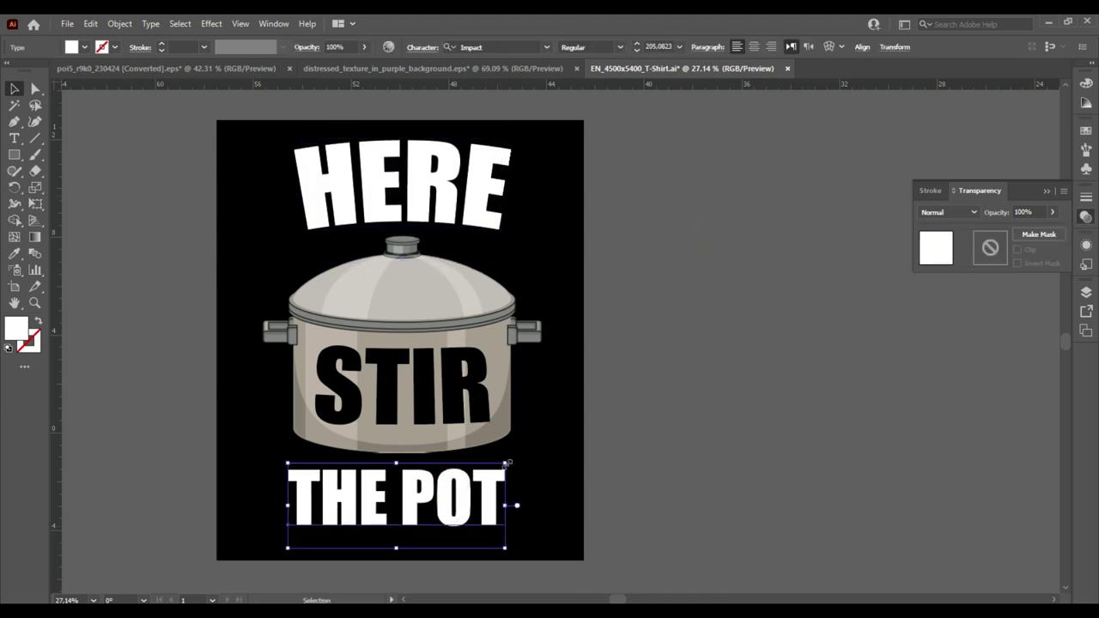
drag(506, 463, 510, 461)
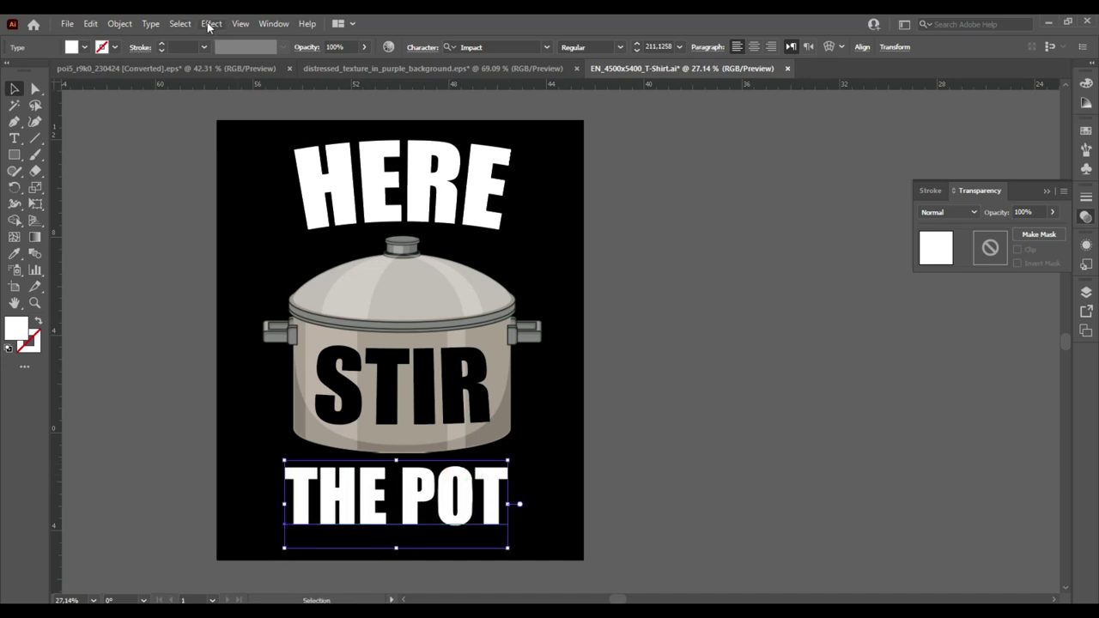
- Arc THE POT downward with about -5% bend and nudge it up slightly
click(210, 23)
click(380, 211)
drag(705, 224, 694, 224)
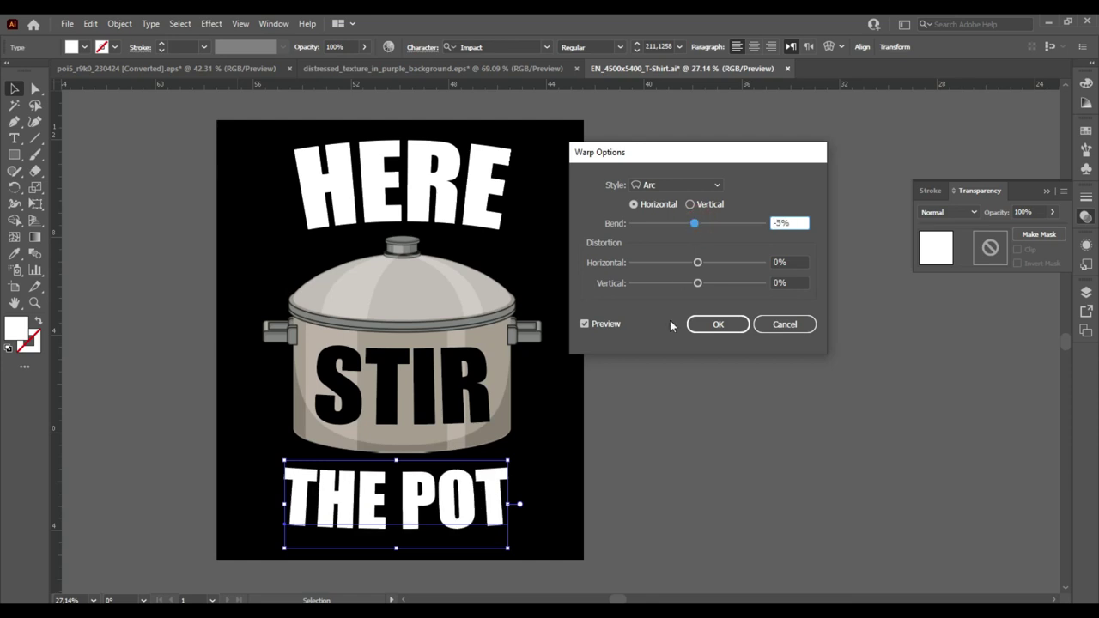
click(717, 324)
key(Up)
key(Up)
key(Up)
key(Up)
key(Up)
key(Up)
click(645, 334)
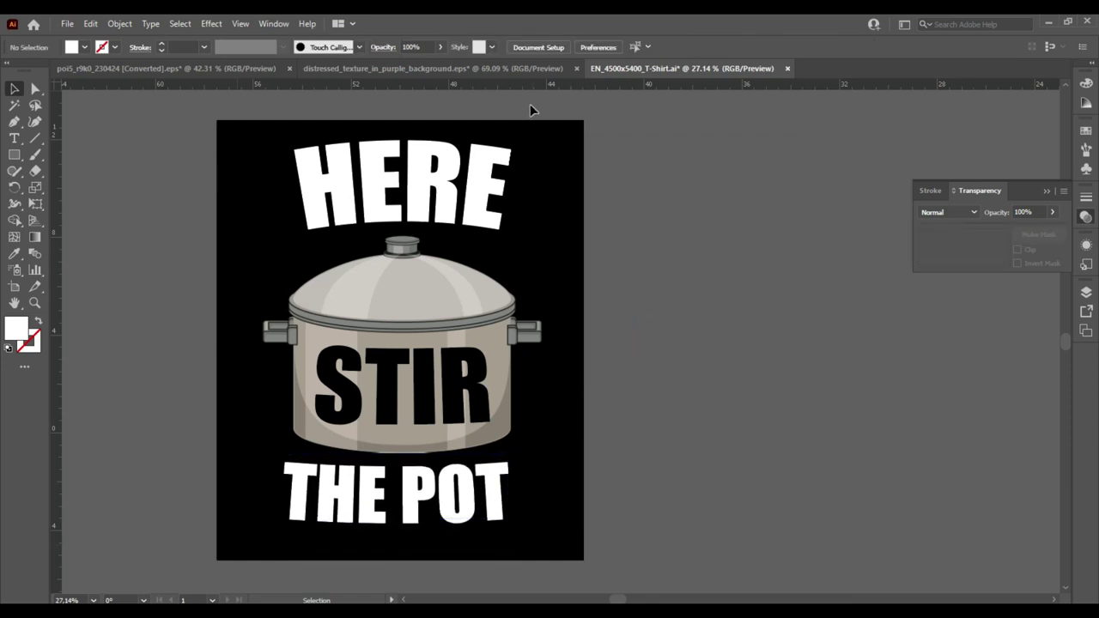
key(ctrl+a)
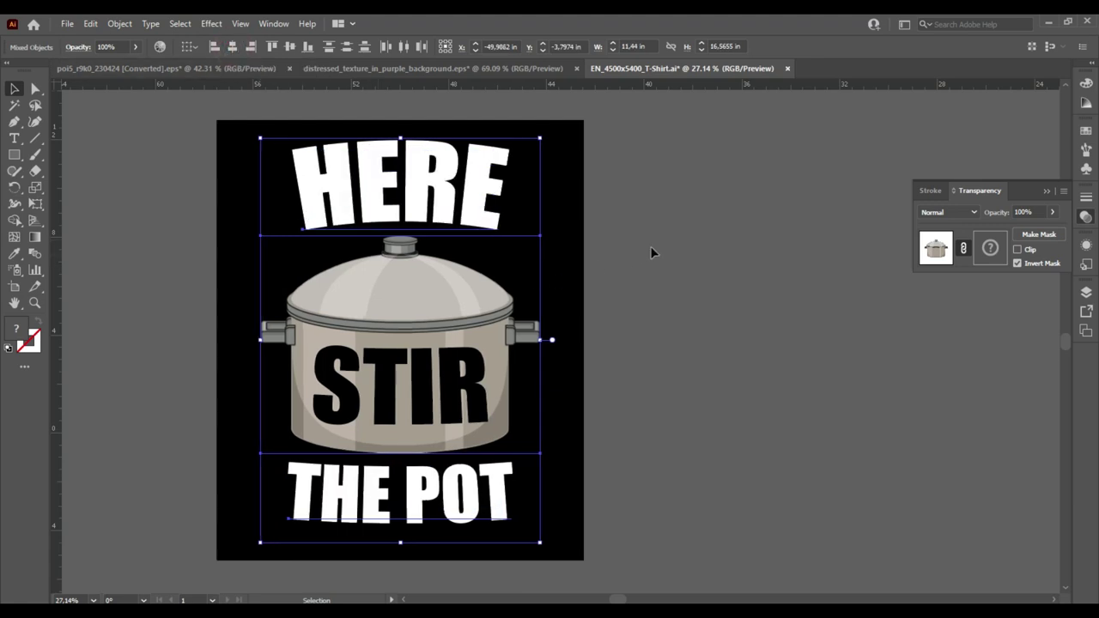
- Group HERE with THE POT and expand their warped appearance into outlined shapes
click(650, 251)
click(403, 494)
click(455, 189)
shift+click(479, 500)
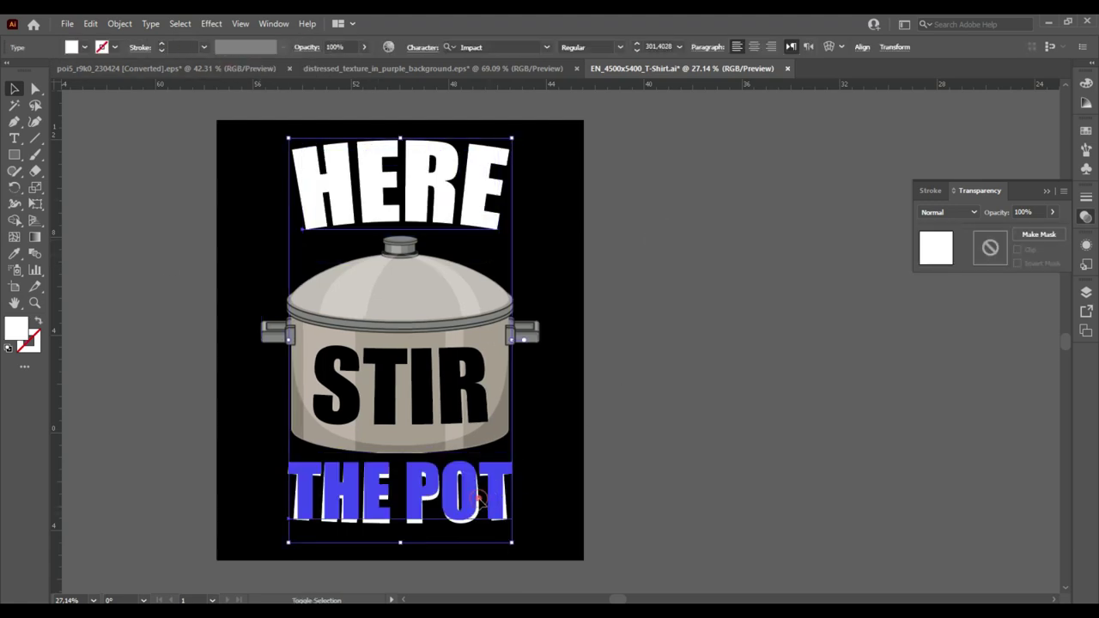
click(120, 23)
click(135, 202)
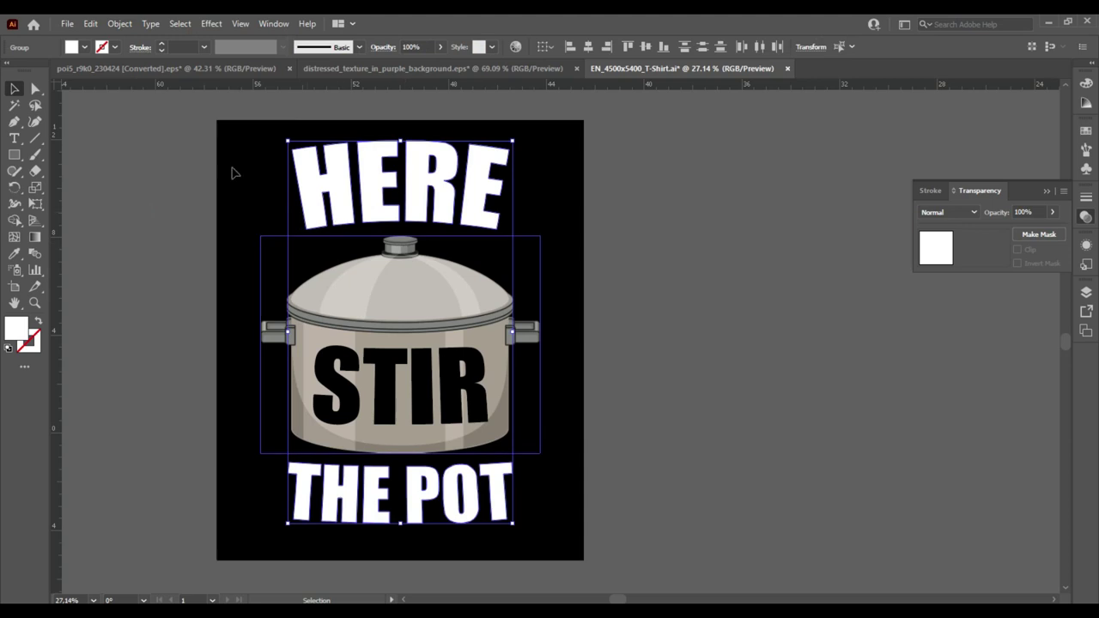
click(119, 23)
click(141, 185)
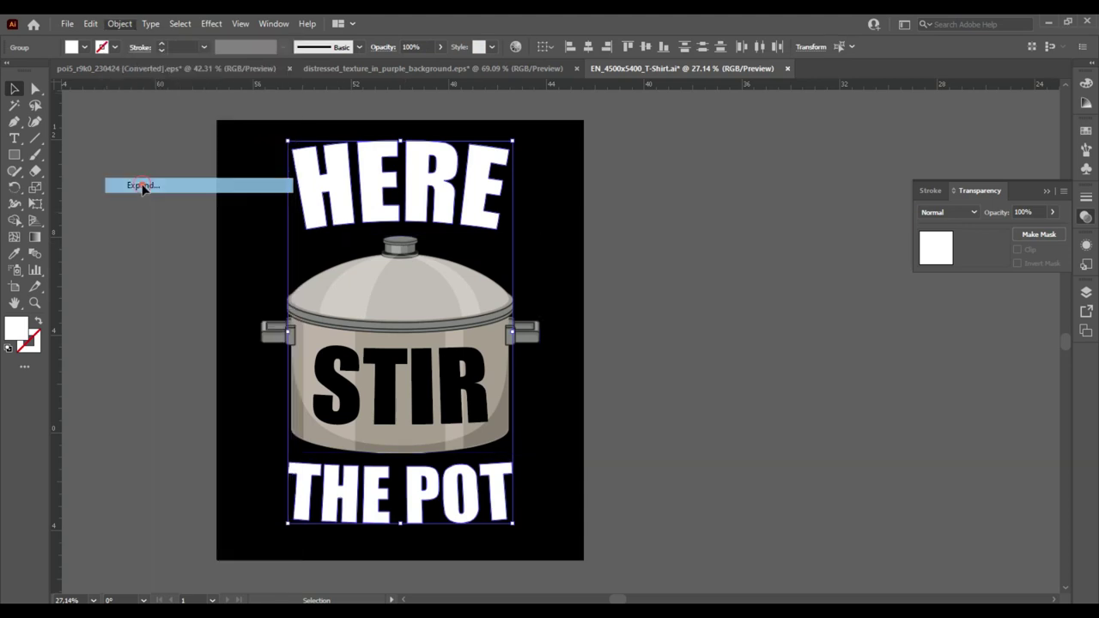
click(635, 282)
click(438, 206)
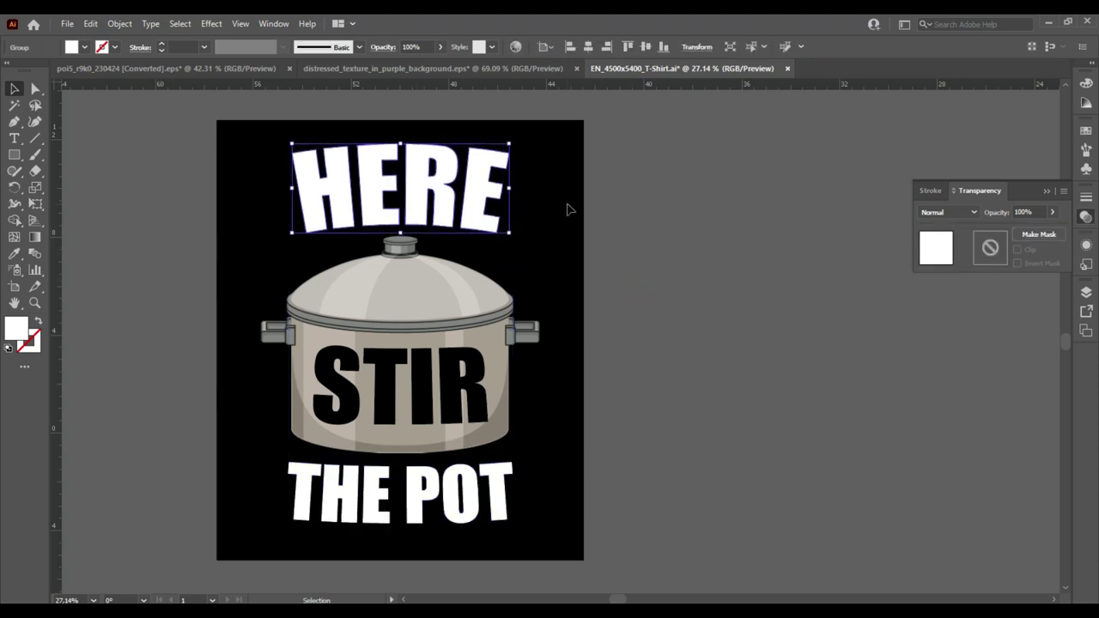
click(616, 183)
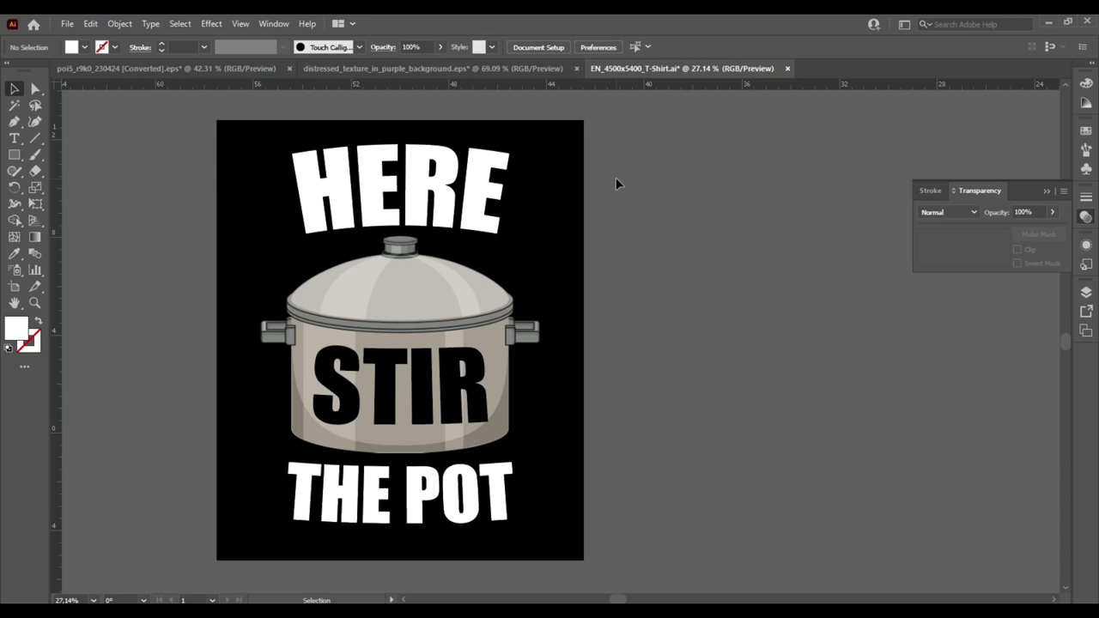
- Recolour HERE and THE POT to the pot lid's off-white with the Eyedropper
click(416, 521)
click(671, 383)
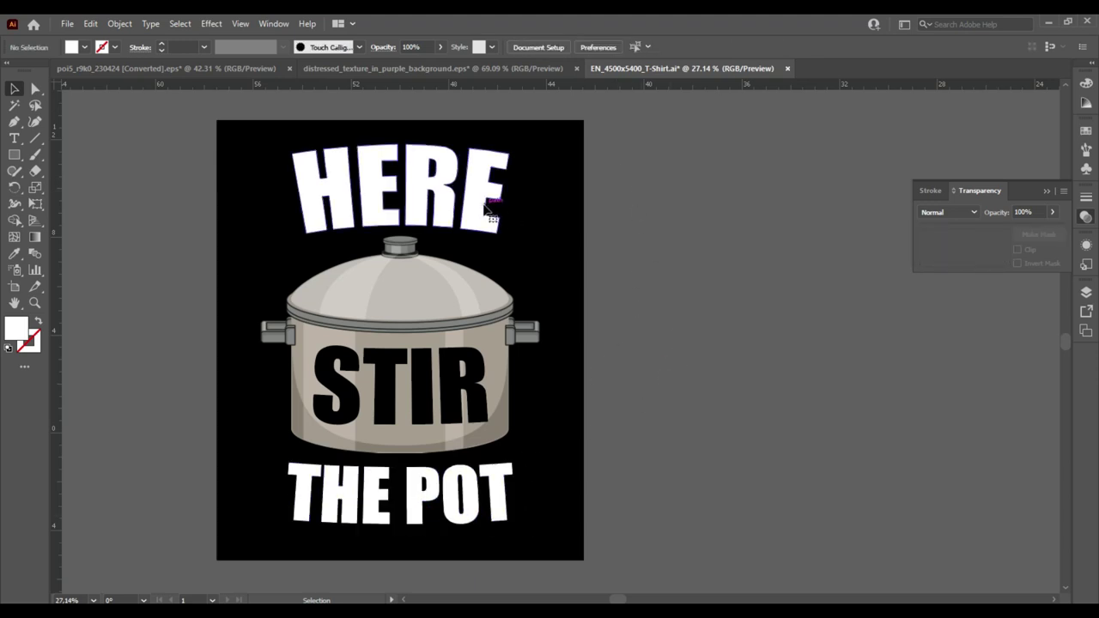
click(498, 202)
click(16, 255)
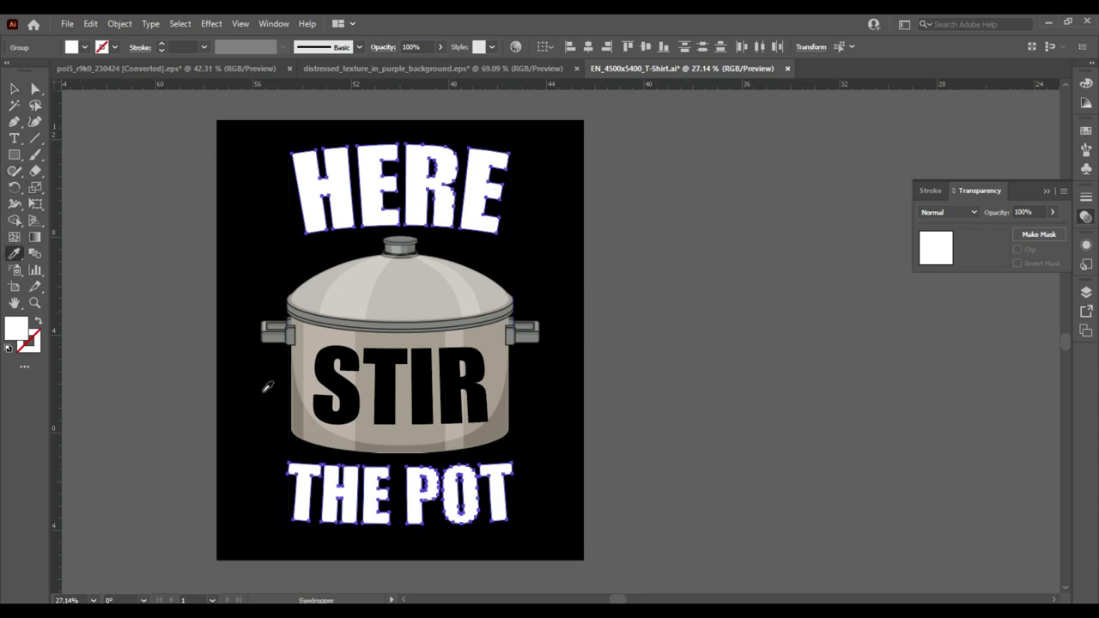
click(485, 435)
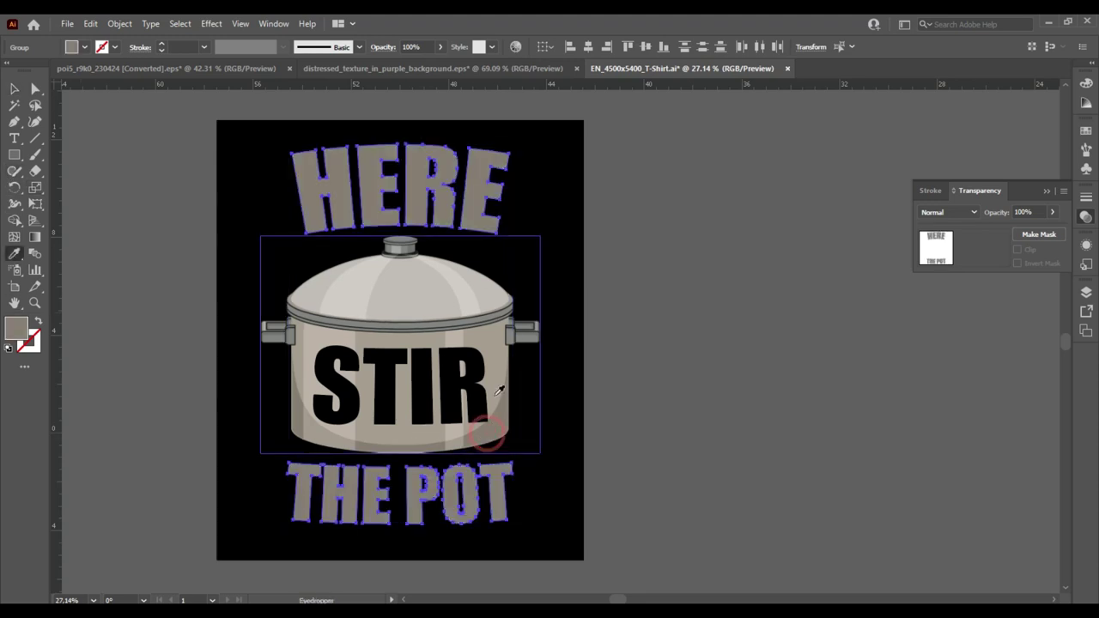
click(346, 285)
key(v)
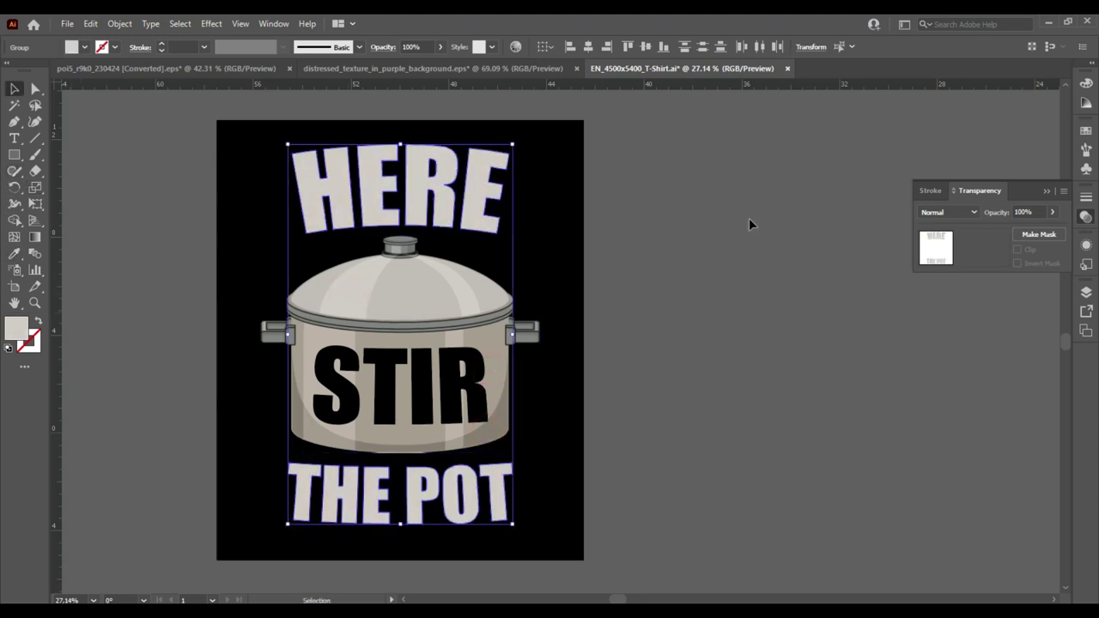
click(749, 218)
- Group the lettering with the pot and bring in the distressed texture
drag(402, 369, 288, 481)
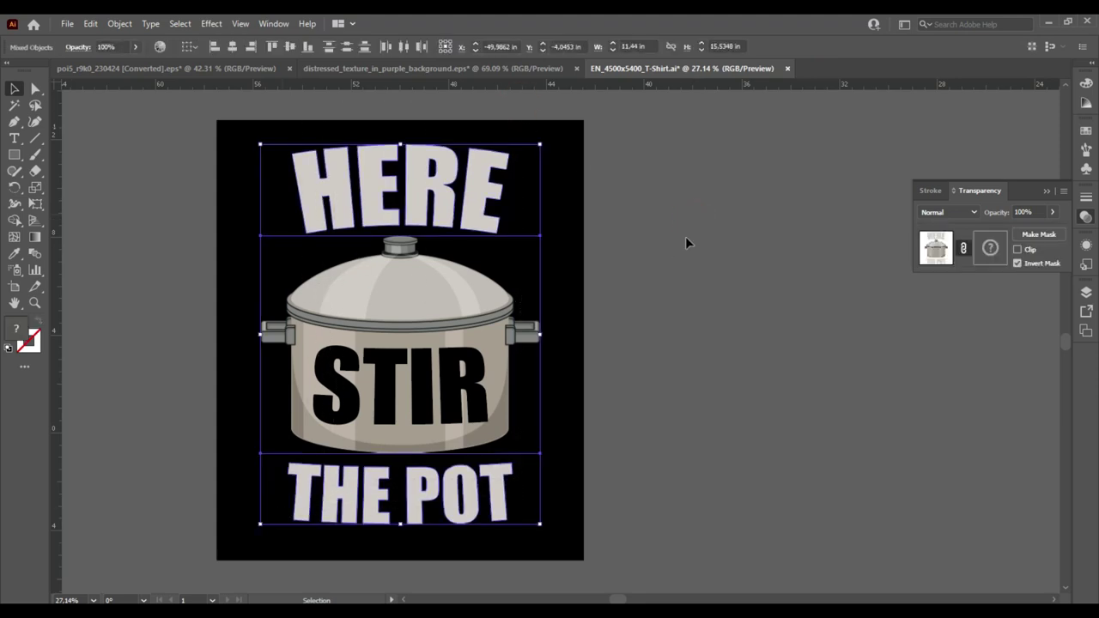
click(657, 234)
drag(395, 434, 363, 534)
right_click(413, 331)
click(471, 453)
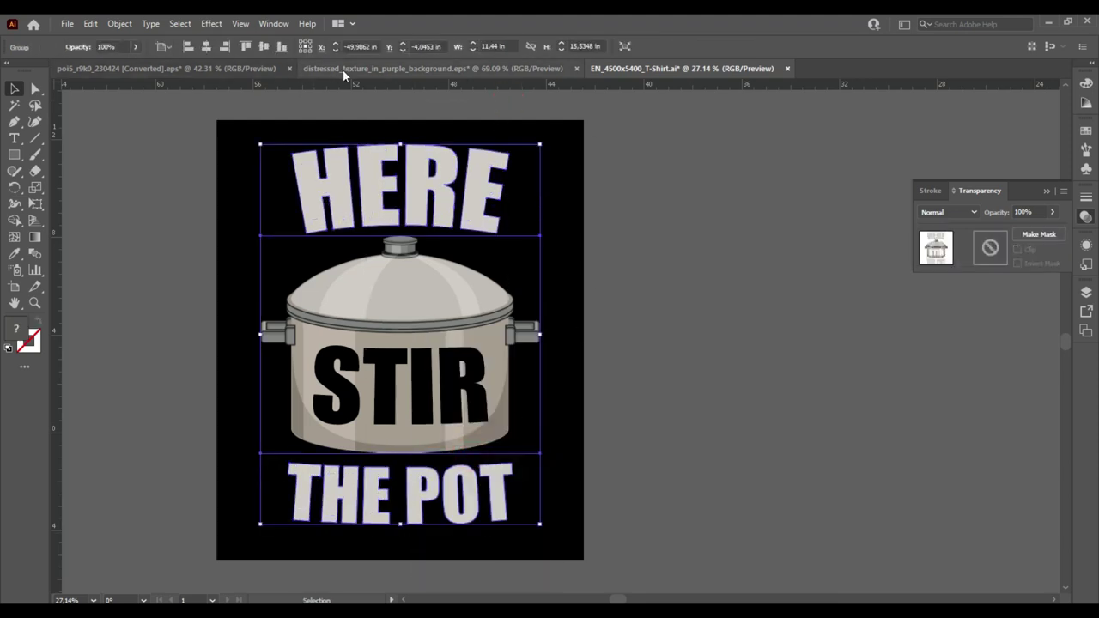
click(342, 69)
drag(746, 249, 391, 326)
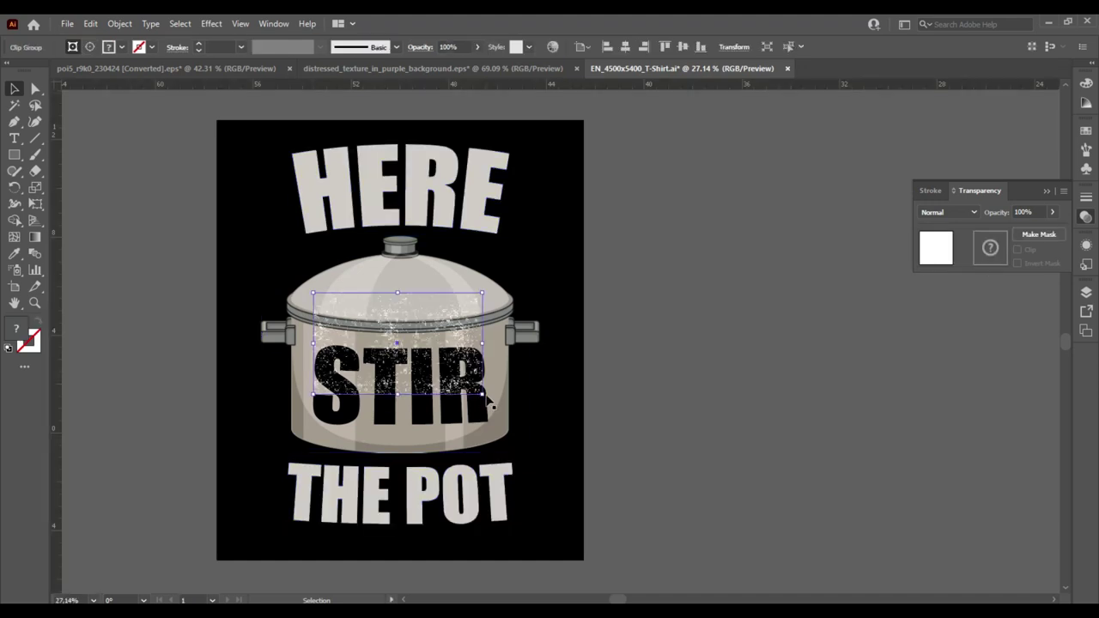
- Drag the texture's corners and top and bottom edges out to the artboard borders
drag(482, 393, 583, 565)
drag(315, 293, 216, 164)
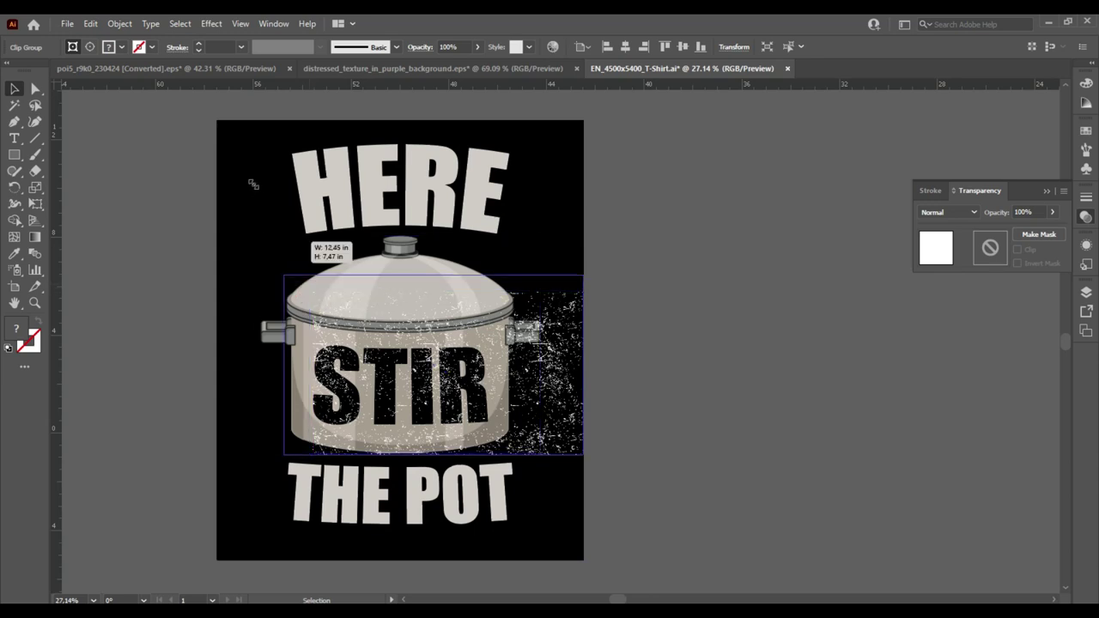
drag(396, 238, 399, 121)
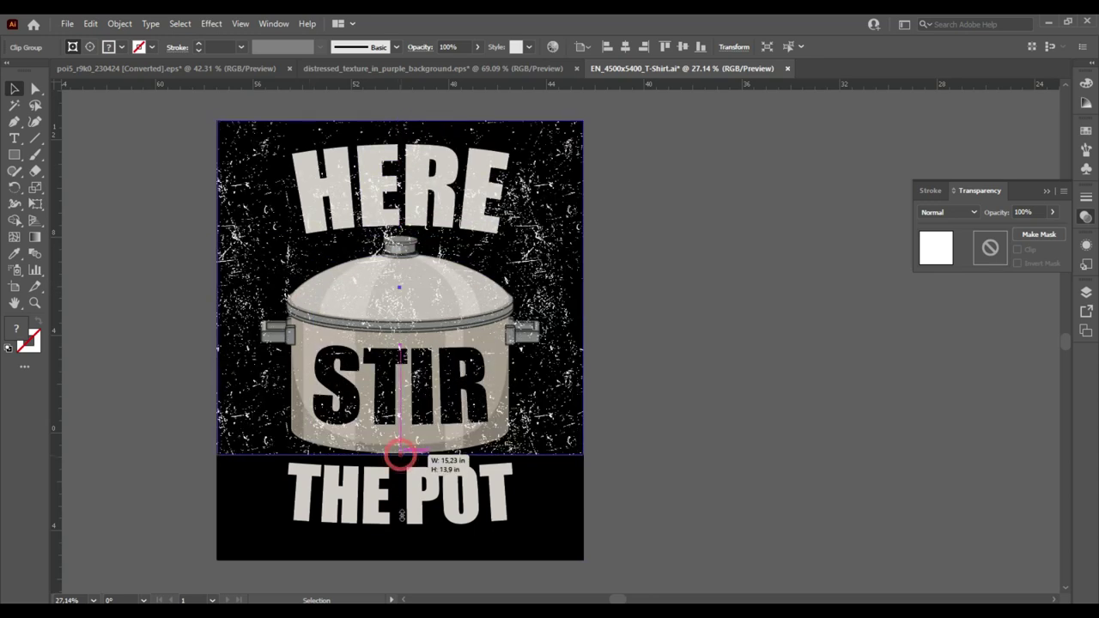
drag(400, 454, 401, 560)
click(624, 314)
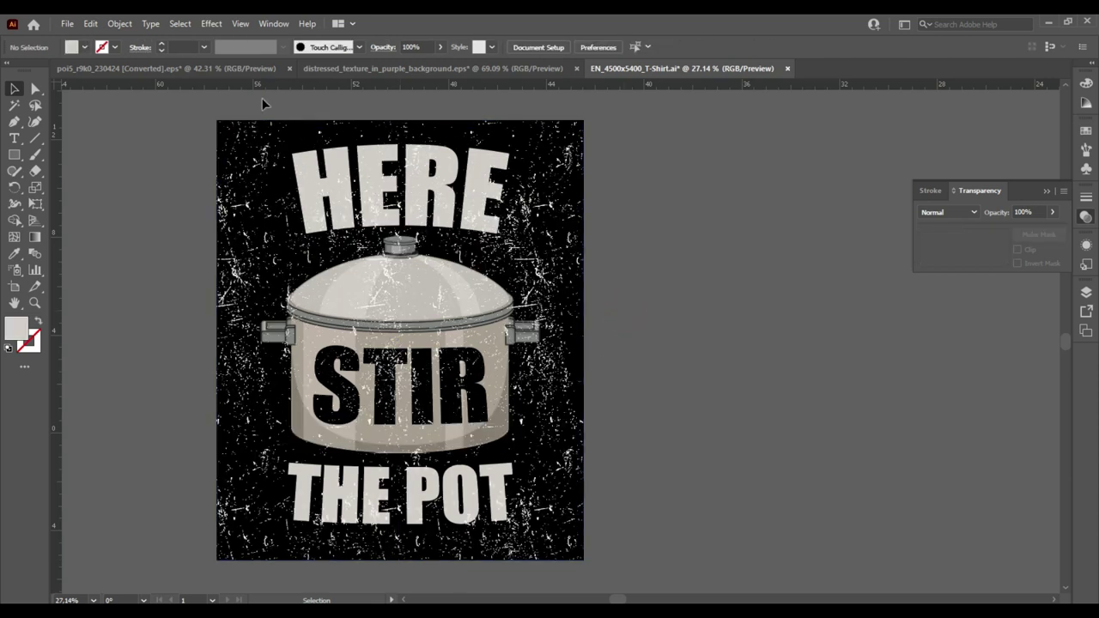
- Mask the lettering and pot with the texture as an inverted opacity mask, Clip unchecked
click(568, 543)
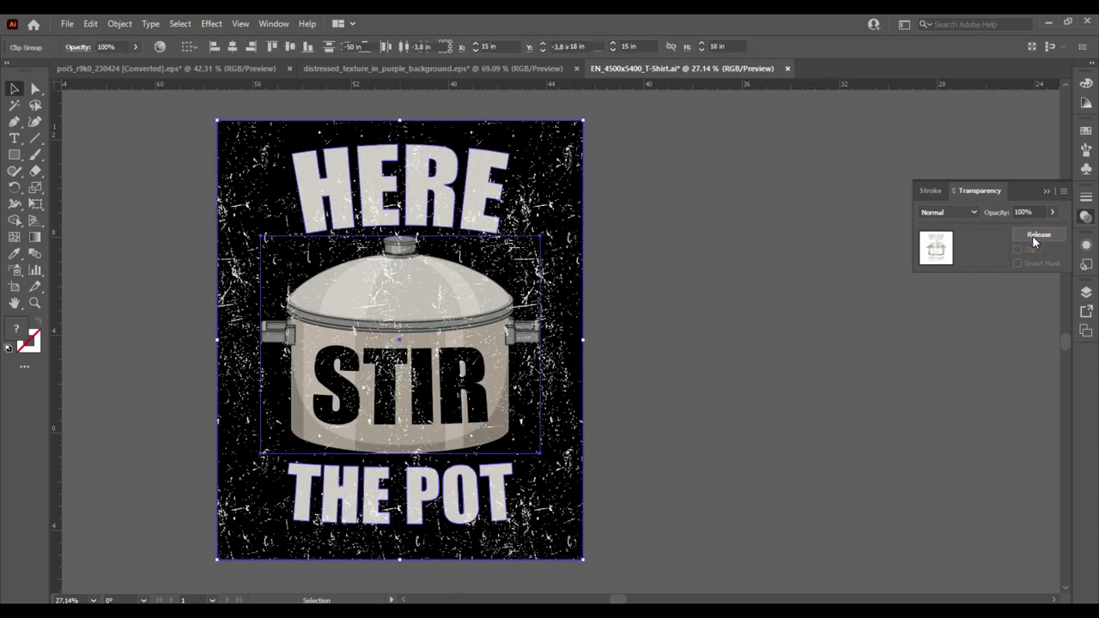
click(1035, 237)
click(1019, 250)
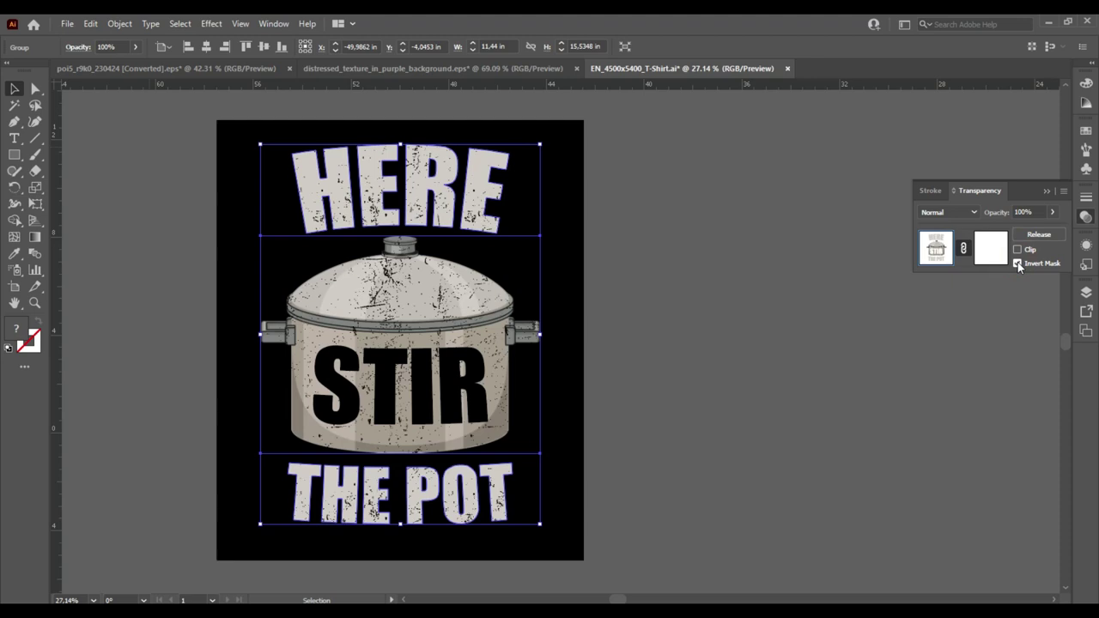
click(650, 277)
click(528, 543)
click(671, 335)
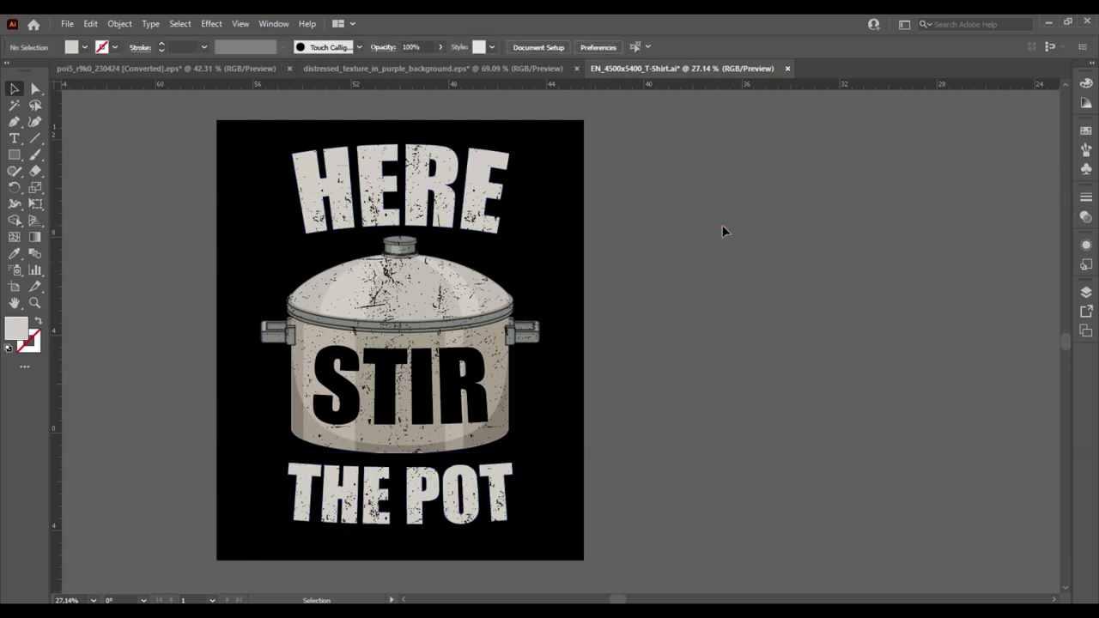
click(700, 198)
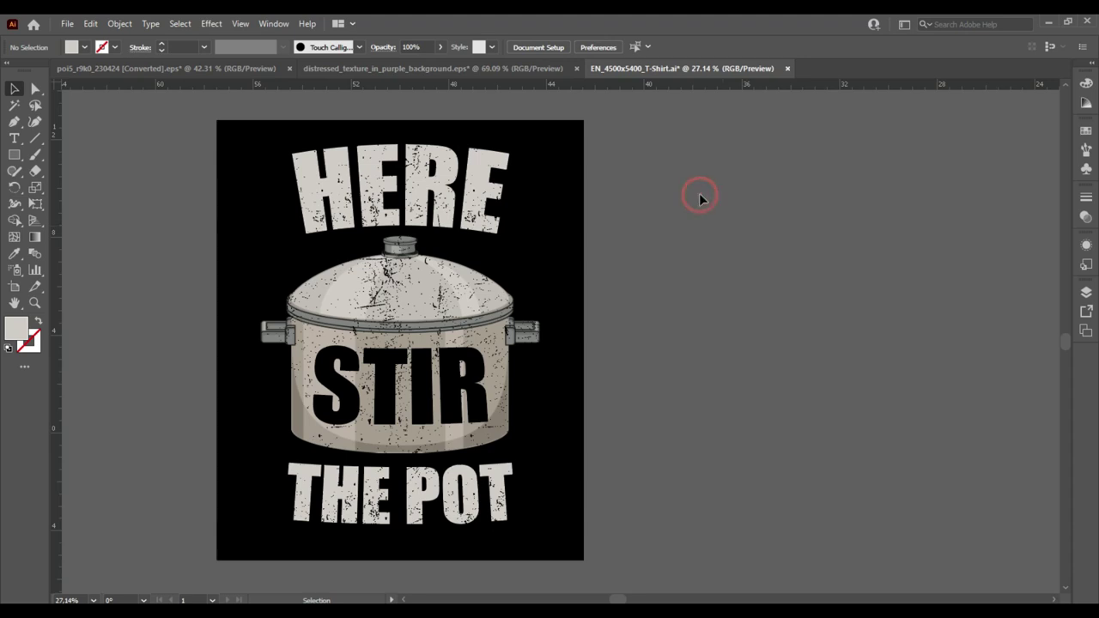